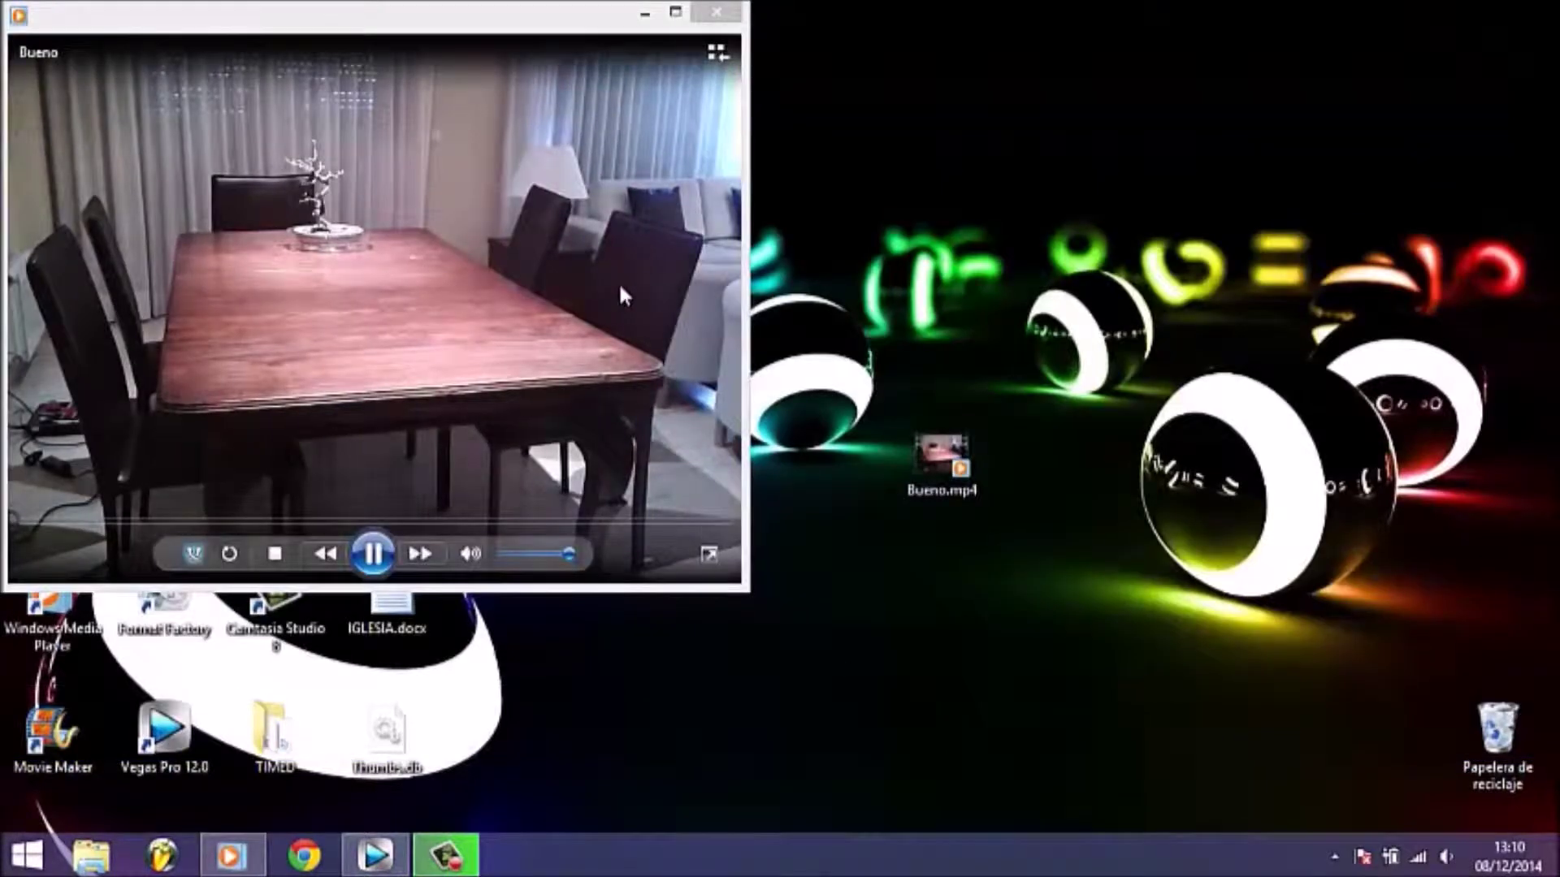
- Review the source clip Bueno in full screen, skip ahead to about 01:14, and close the player
{"action": "double_click", "coordinate": [617, 281]}
{"action": "mouse_move", "coordinate": [1126, 812]}
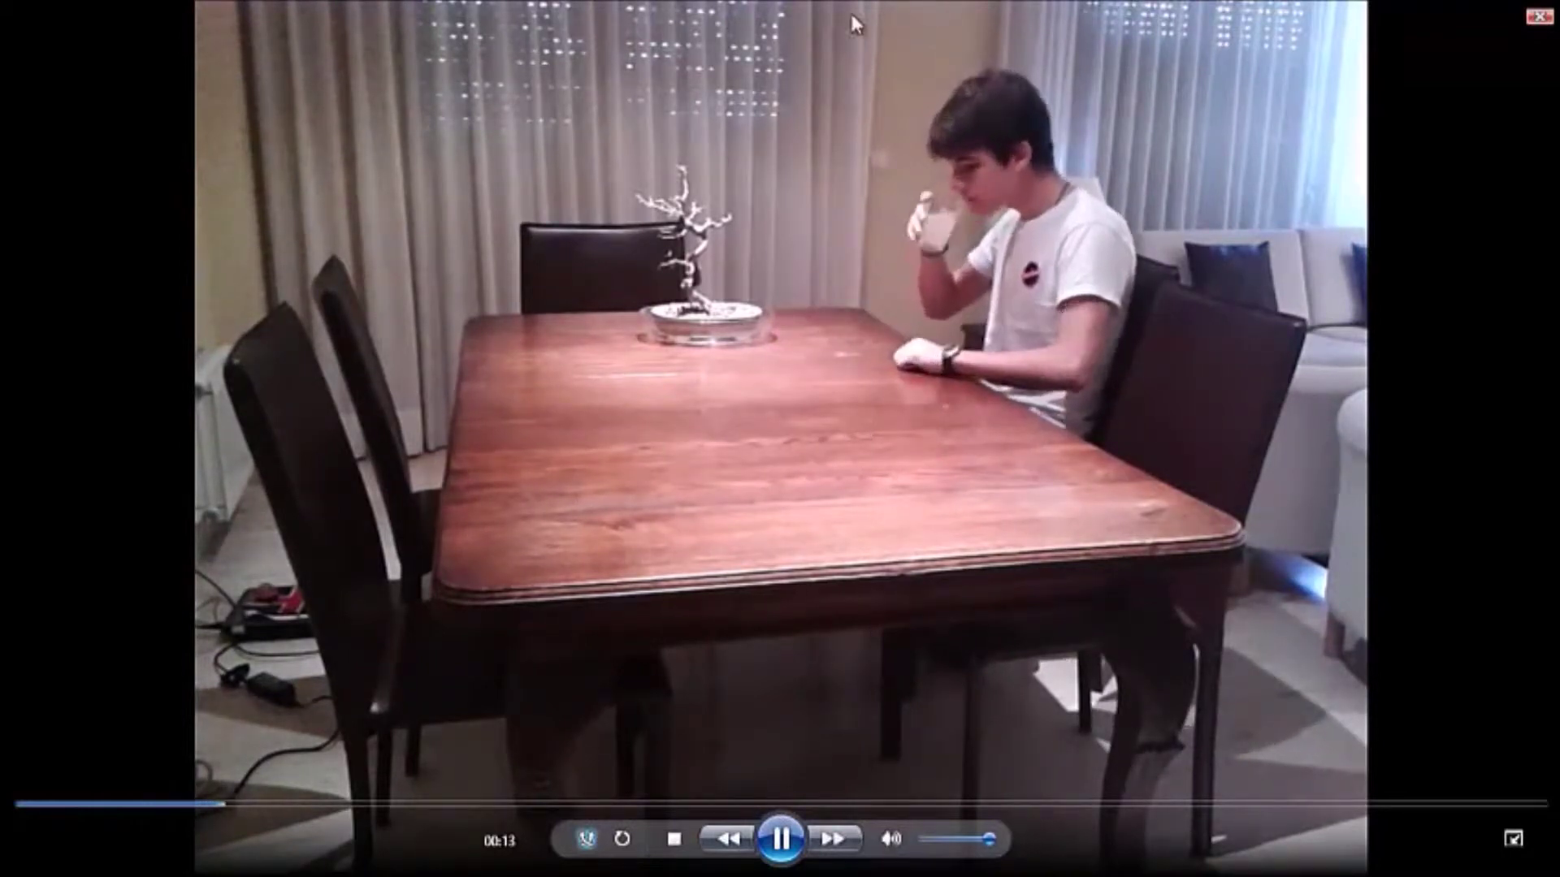
{"action": "left_click", "coordinate": [1101, 806]}
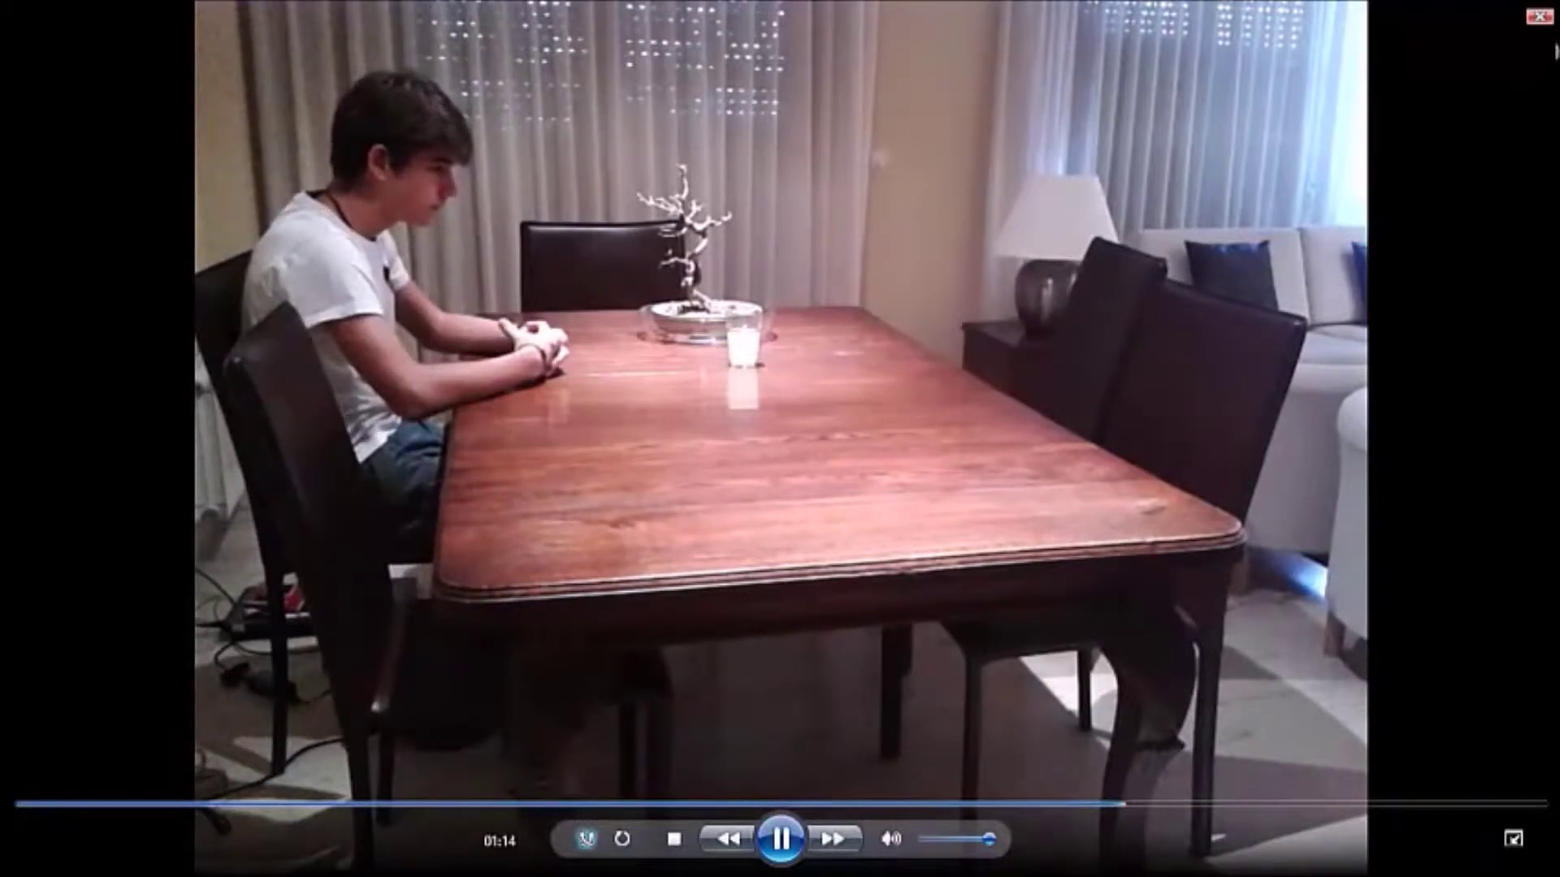
{"action": "left_click", "coordinate": [1539, 16]}
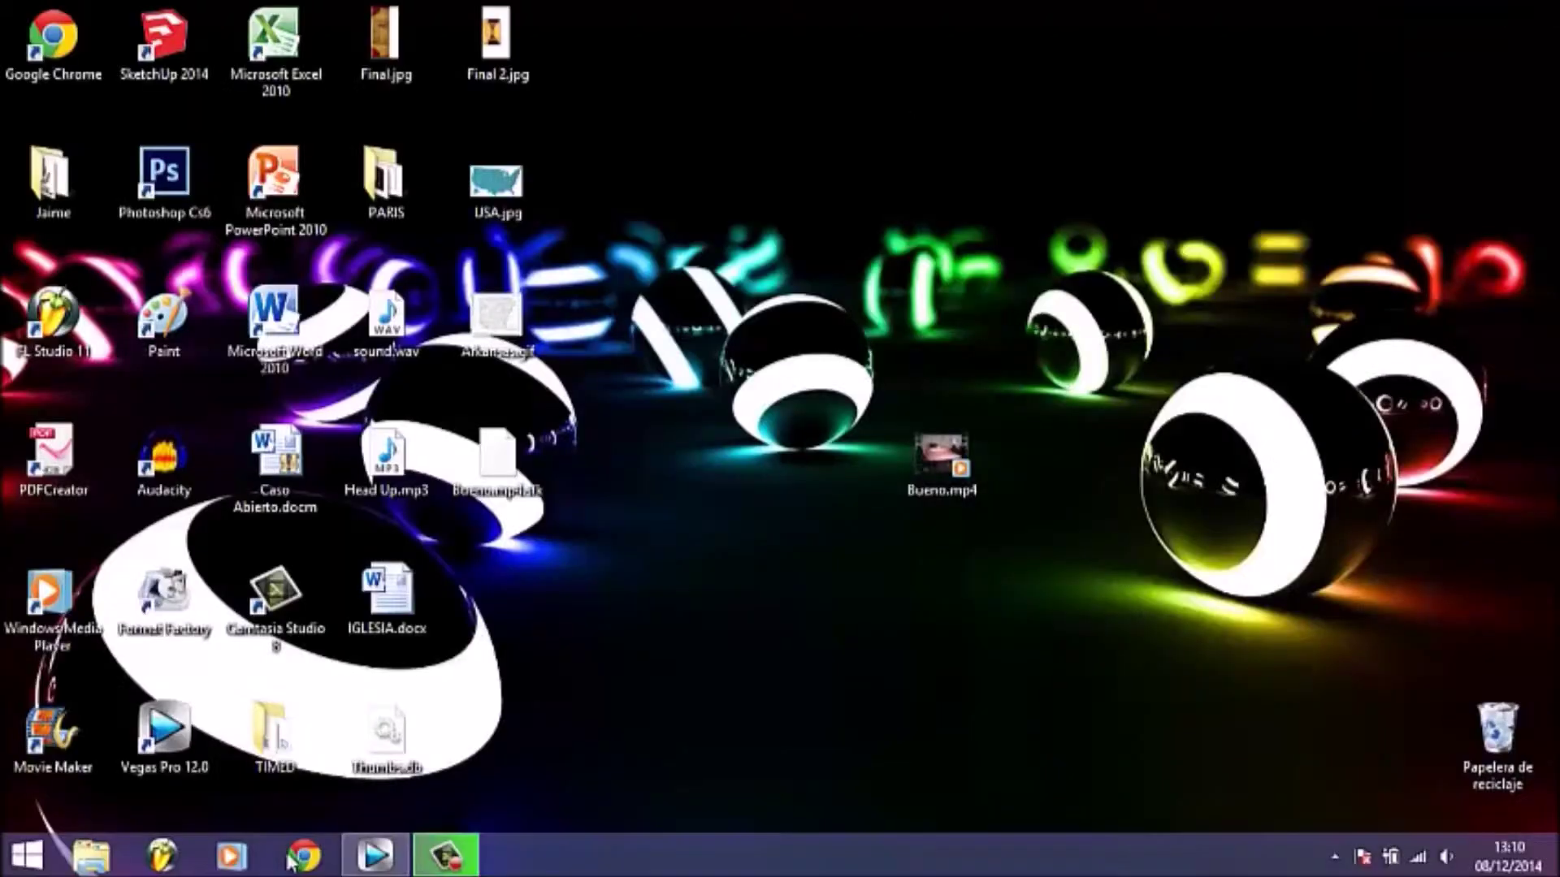
- Switch to Vegas Pro 12.0 and preview the opening seconds of the two stacked clips
{"action": "mouse_move", "coordinate": [374, 865]}
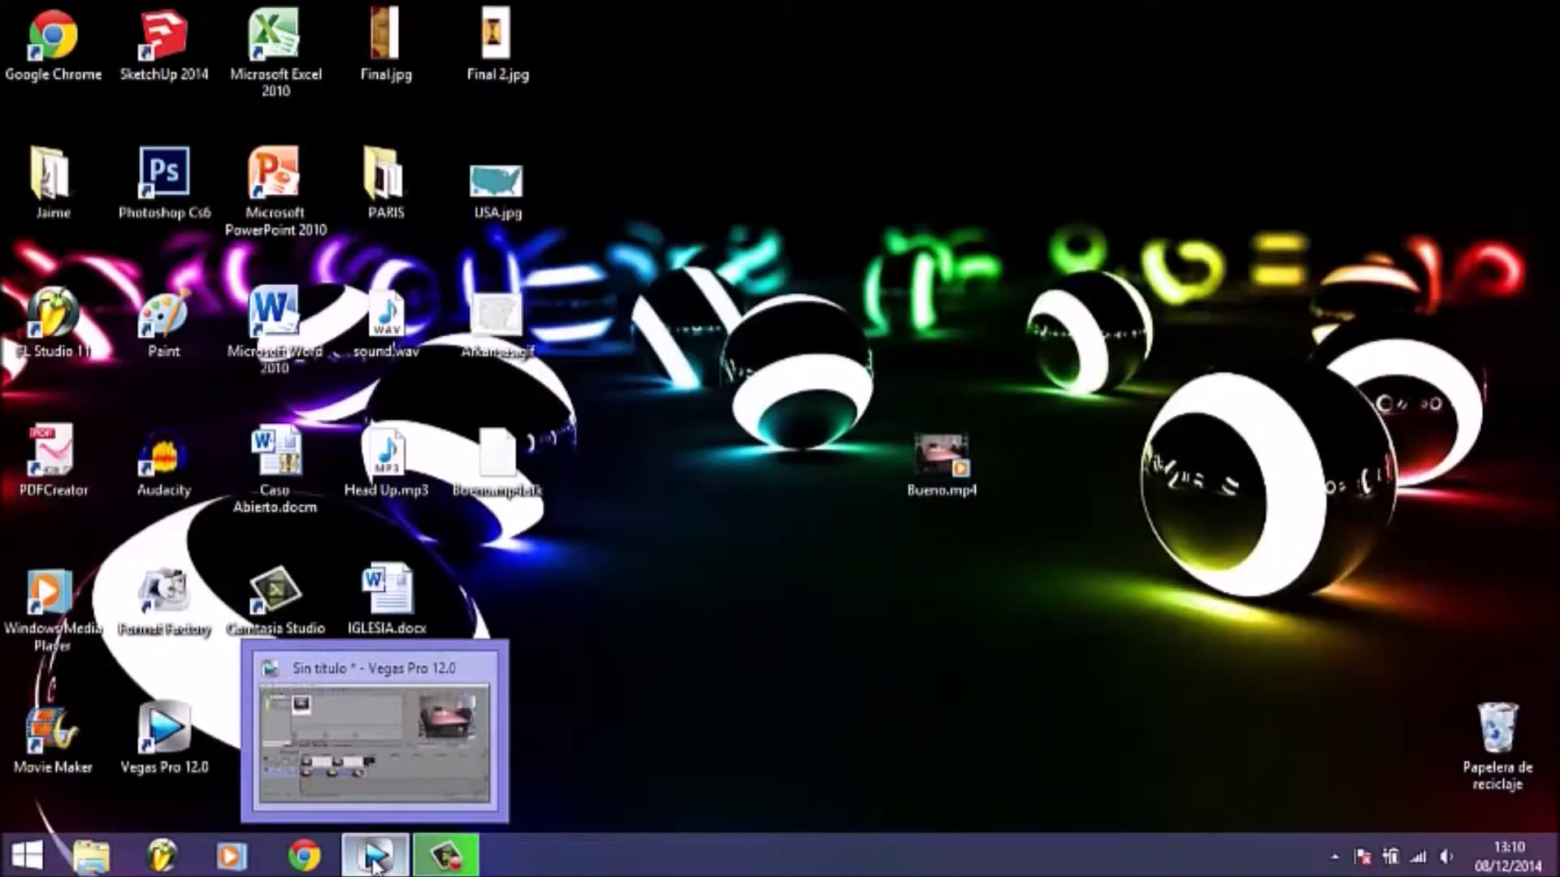
{"action": "left_click", "coordinate": [374, 861]}
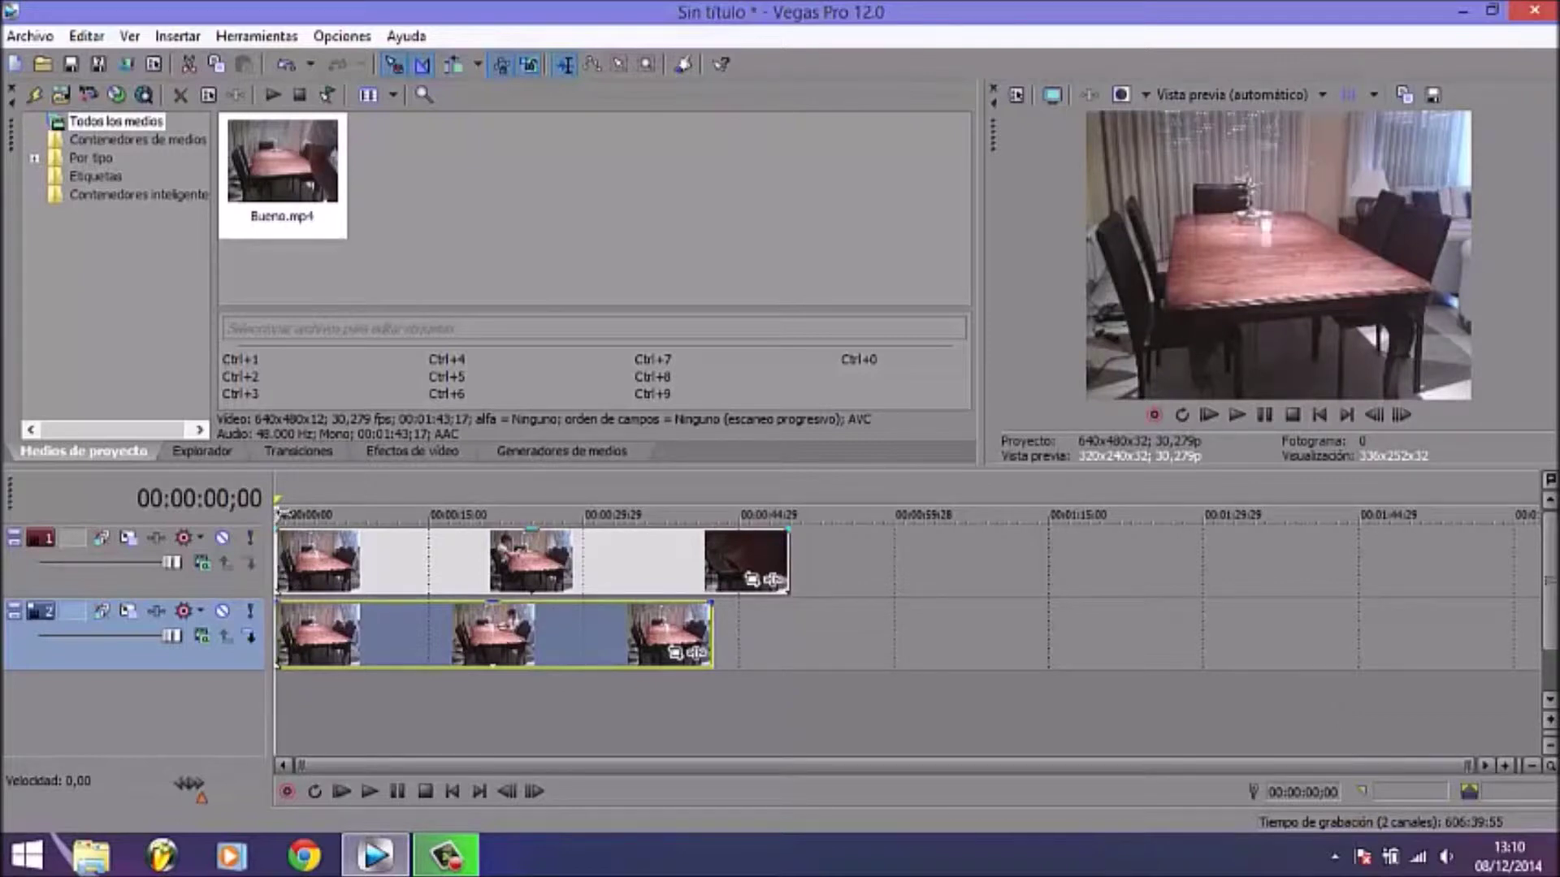
{"action": "key", "text": "space"}
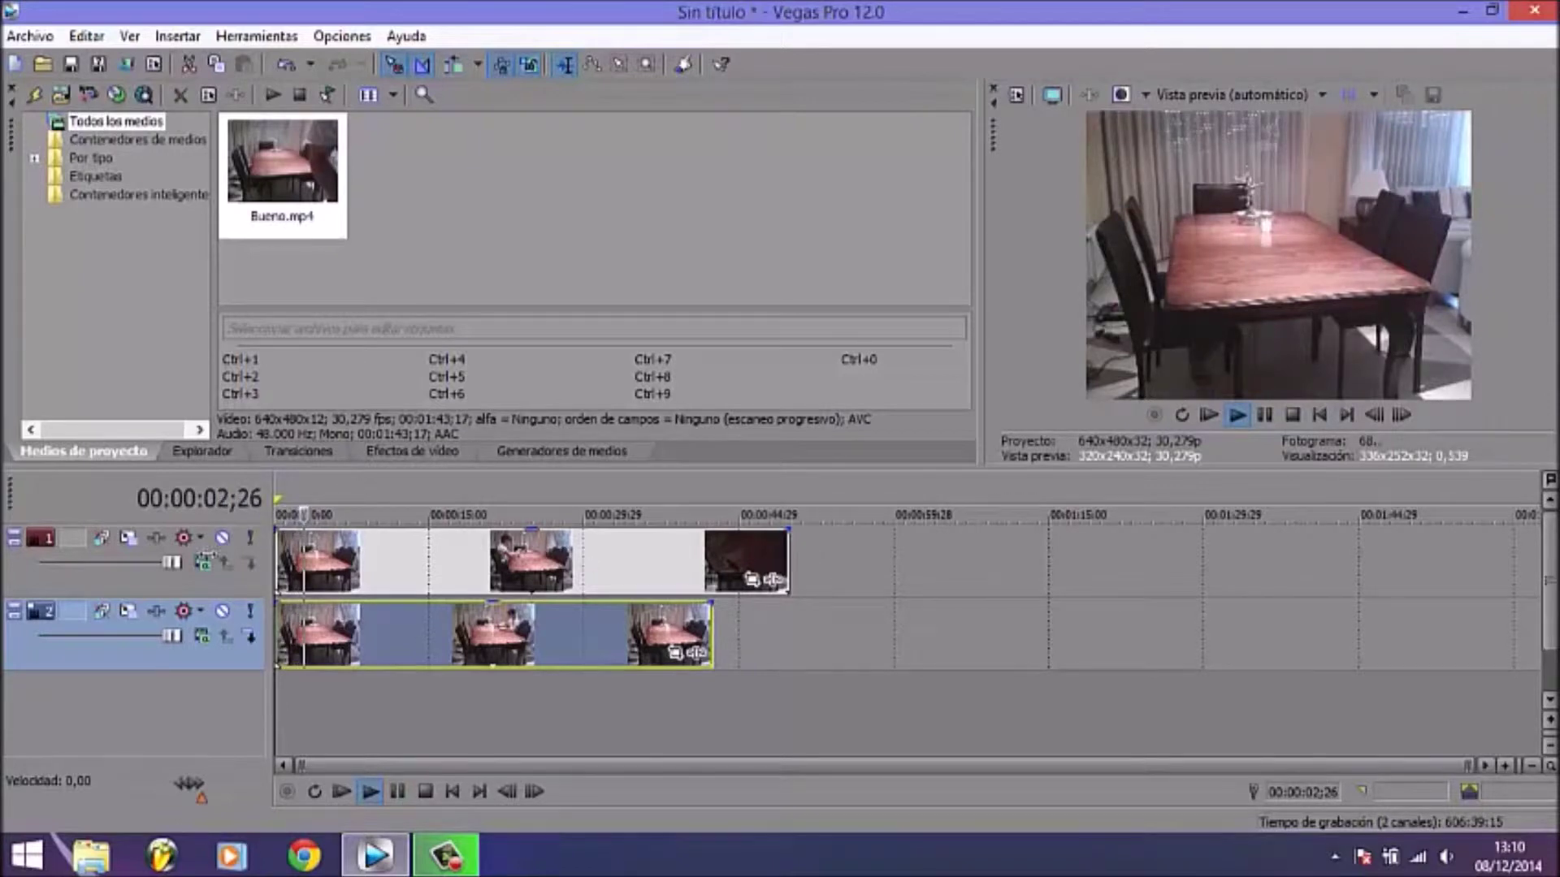
{"action": "key", "text": "space"}
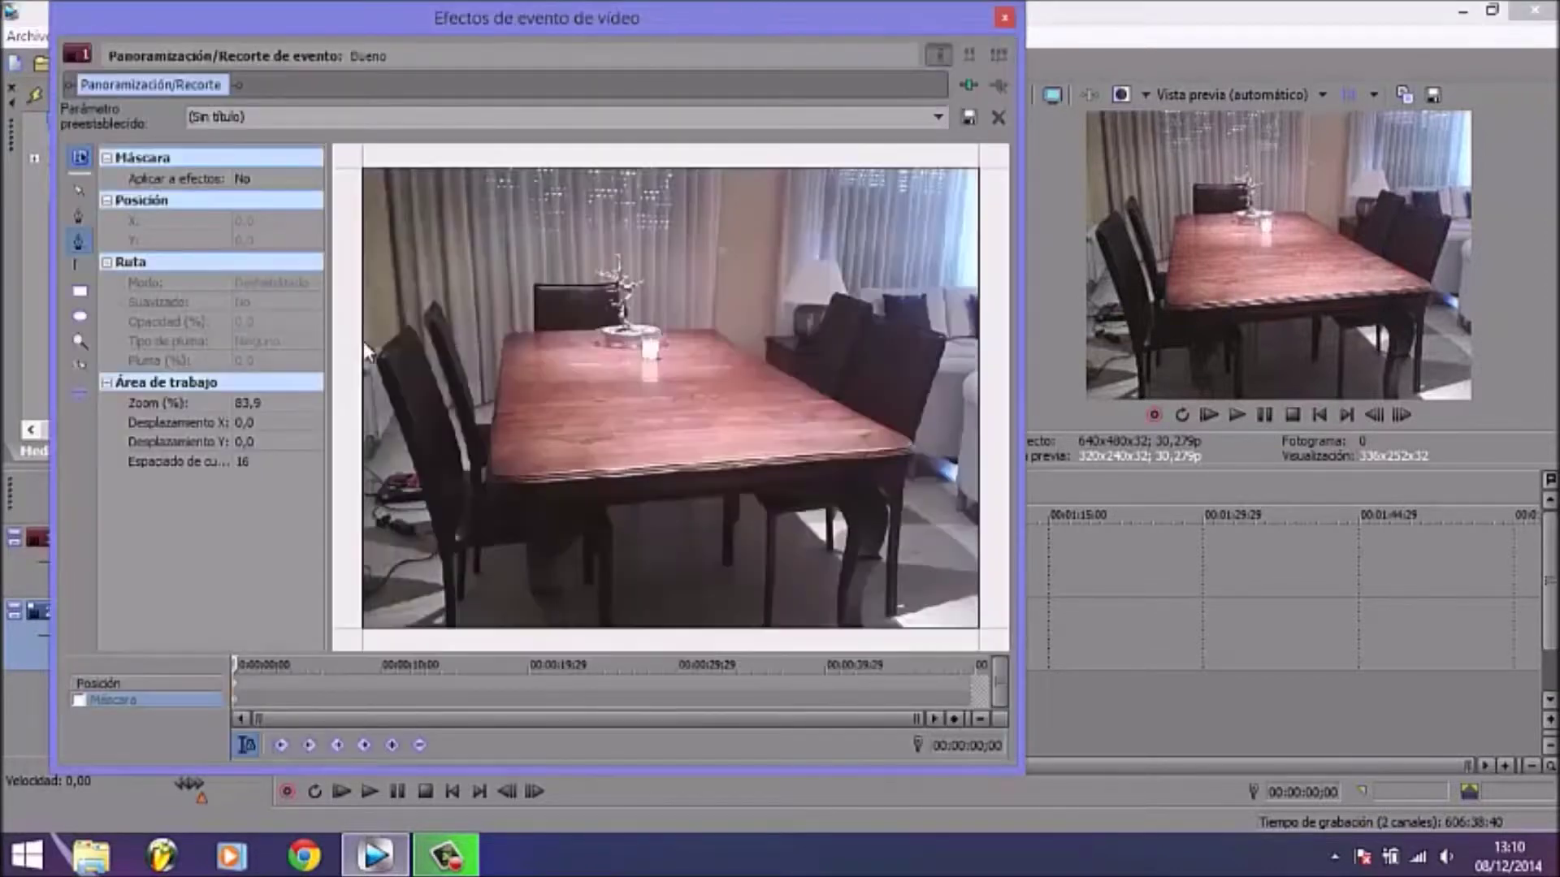
- Enable the mask on the upper track's Bueno event and choose the anchor creation tool for drawing its path
{"action": "left_click", "coordinate": [79, 700]}
{"action": "left_click", "coordinate": [80, 217]}
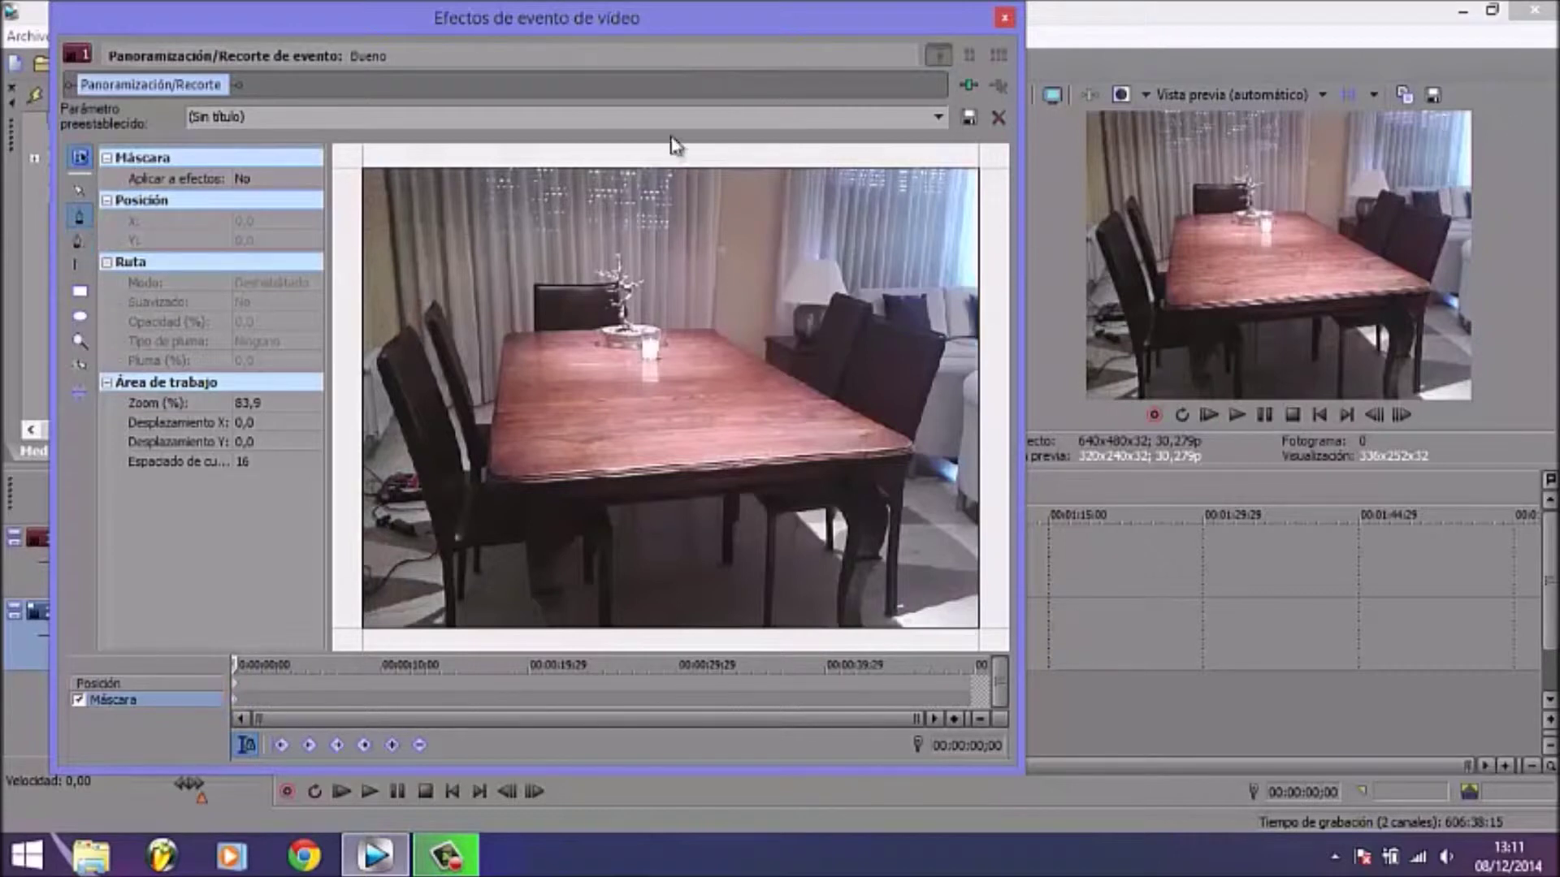
{"action": "scroll", "coordinate": [655, 336], "scroll_direction": "down", "scroll_amount": 2}
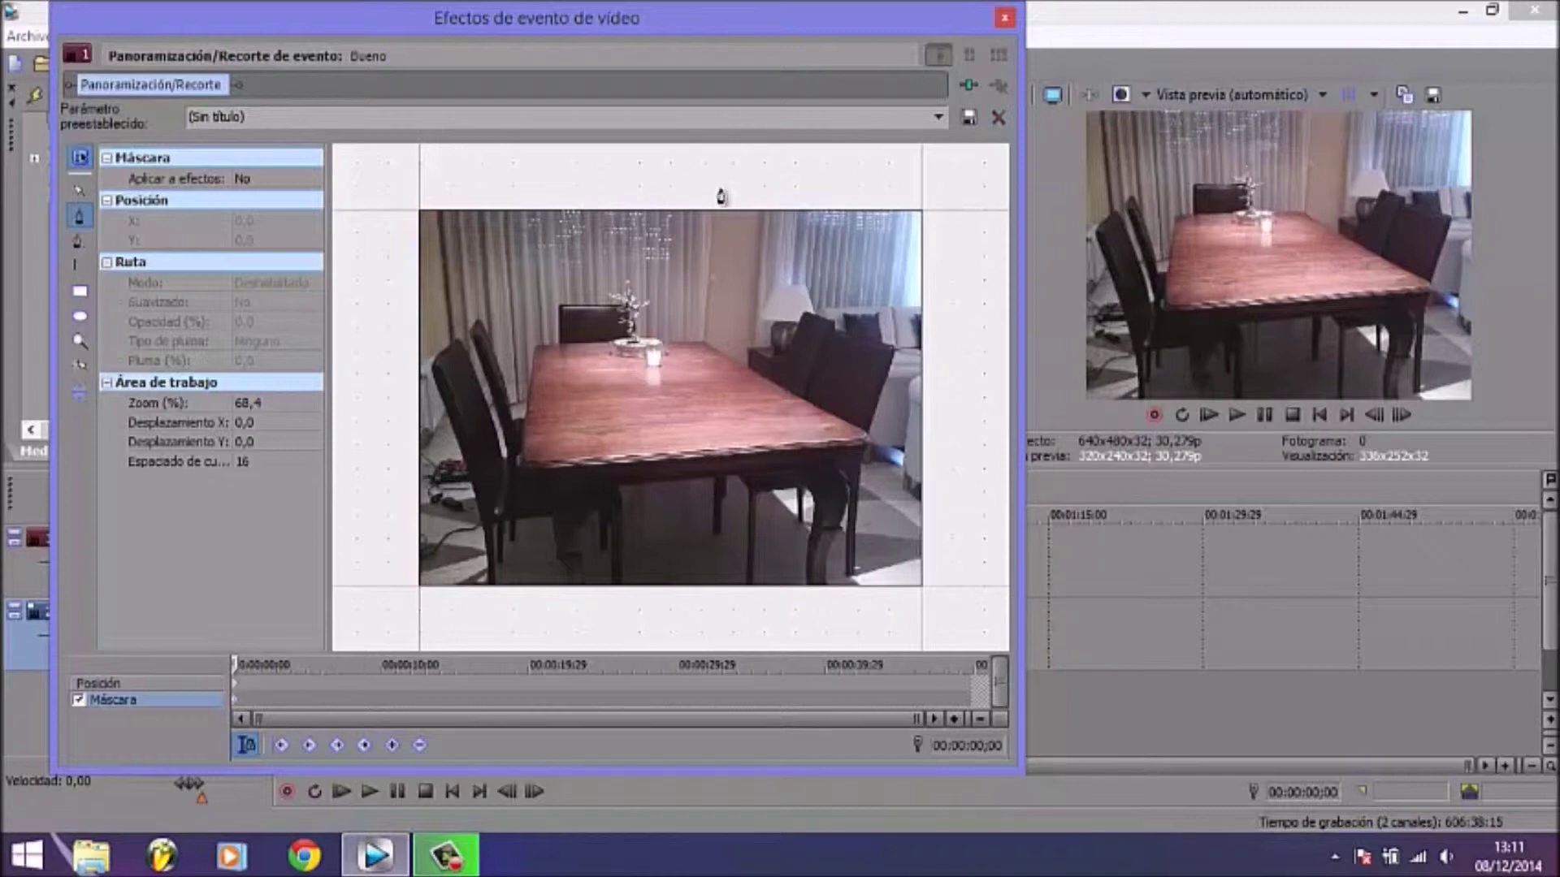
{"action": "left_click", "coordinate": [243, 745]}
- Begin the mask path just above the frame's centre, running down to the plant and over to its left side
{"action": "left_click", "coordinate": [668, 186]}
{"action": "left_click", "coordinate": [649, 310]}
{"action": "left_click", "coordinate": [601, 326]}
{"action": "left_click", "coordinate": [597, 463]}
{"action": "left_click", "coordinate": [674, 411]}
{"action": "key", "text": "ctrl+z"}
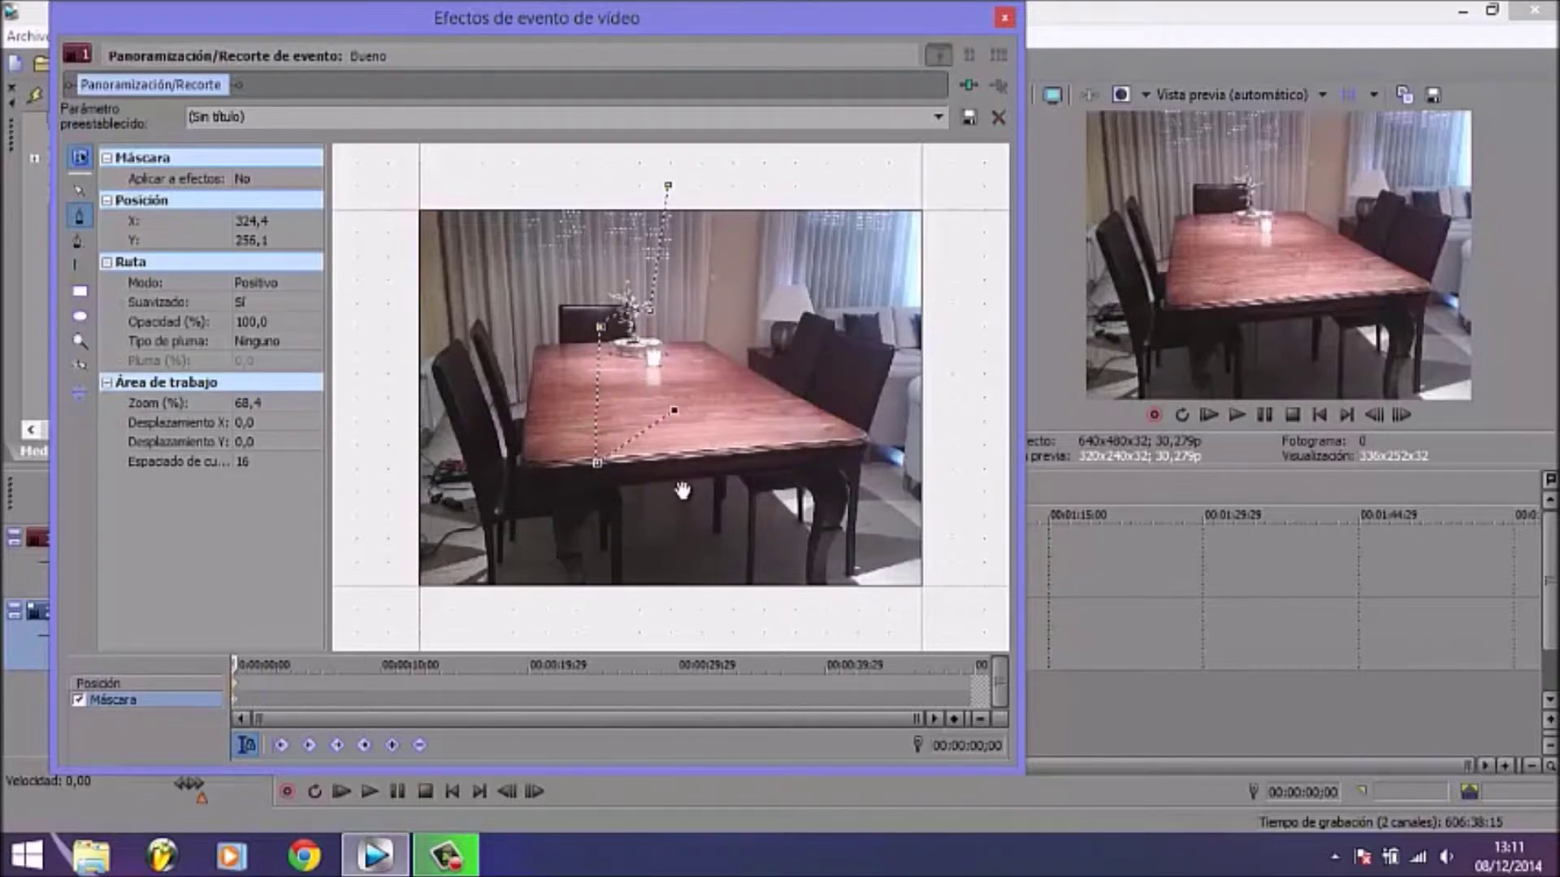
{"action": "key", "text": "ctrl+z"}
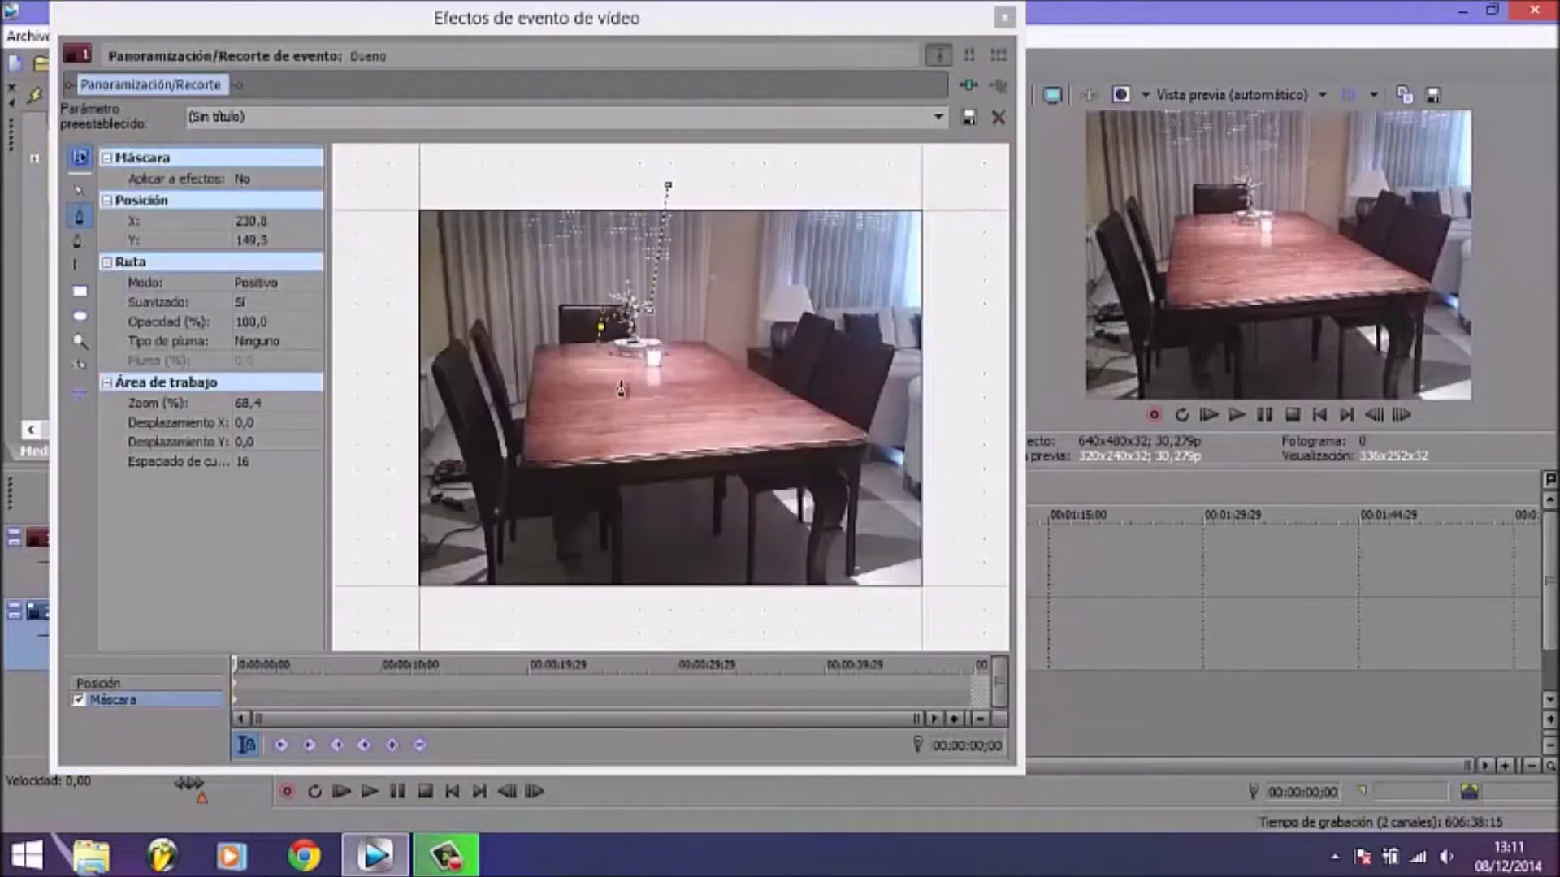
- Continue the mask path beneath the glass and below the frame, closing it around the left half at its starting point
{"action": "left_click", "coordinate": [609, 390]}
{"action": "left_click", "coordinate": [665, 392]}
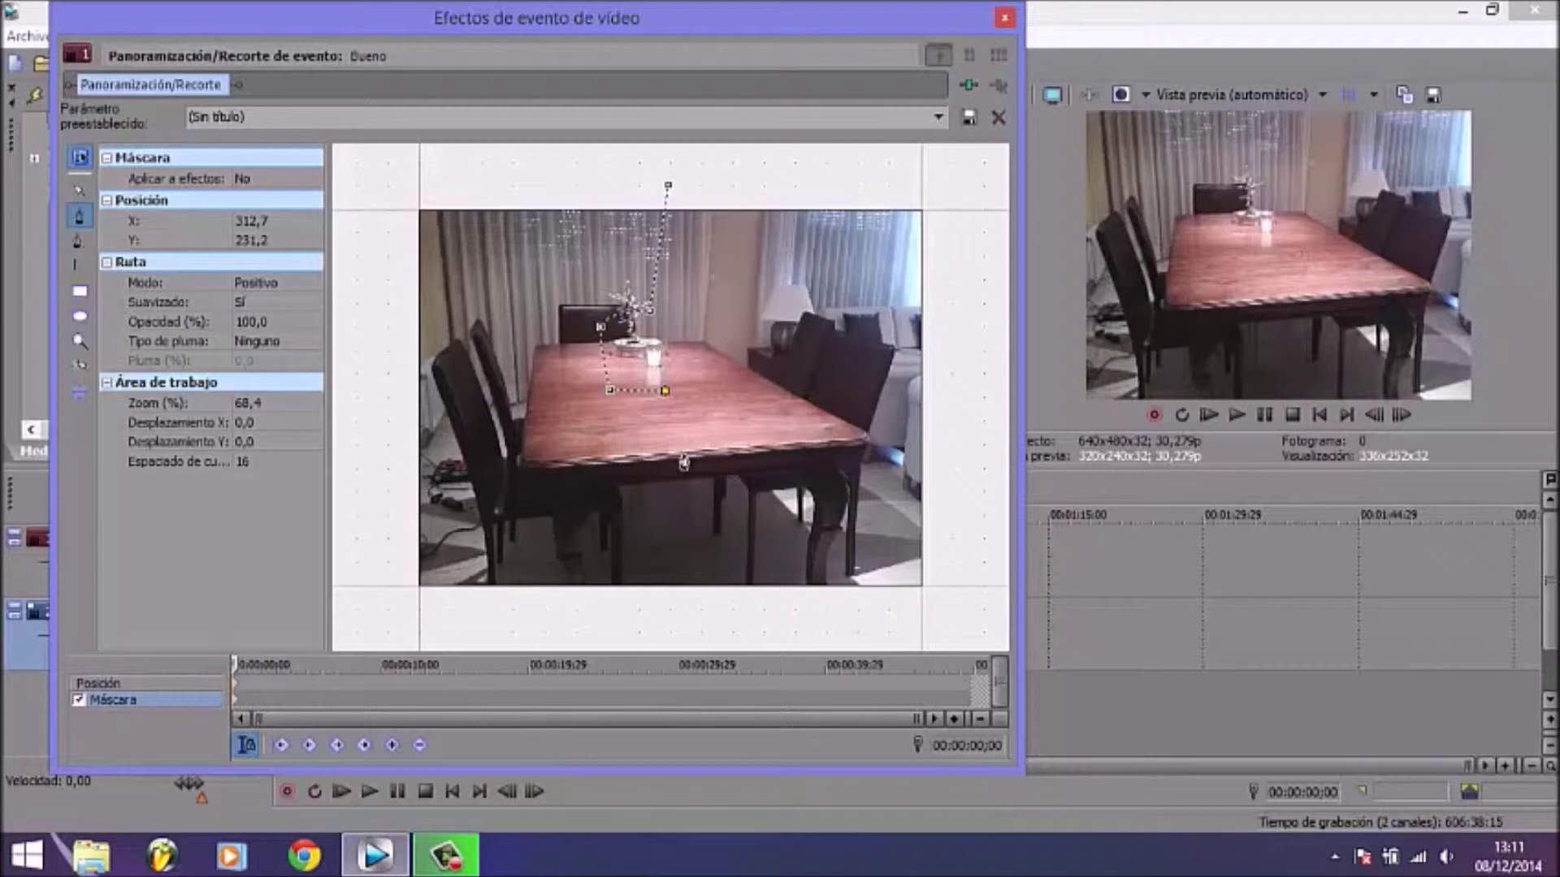
{"action": "left_click", "coordinate": [686, 601]}
{"action": "left_click", "coordinate": [399, 616]}
{"action": "left_click", "coordinate": [370, 359]}
{"action": "left_click", "coordinate": [386, 153]}
{"action": "left_click", "coordinate": [668, 186]}
{"action": "left_click", "coordinate": [931, 170]}
{"action": "left_click", "coordinate": [828, 148]}
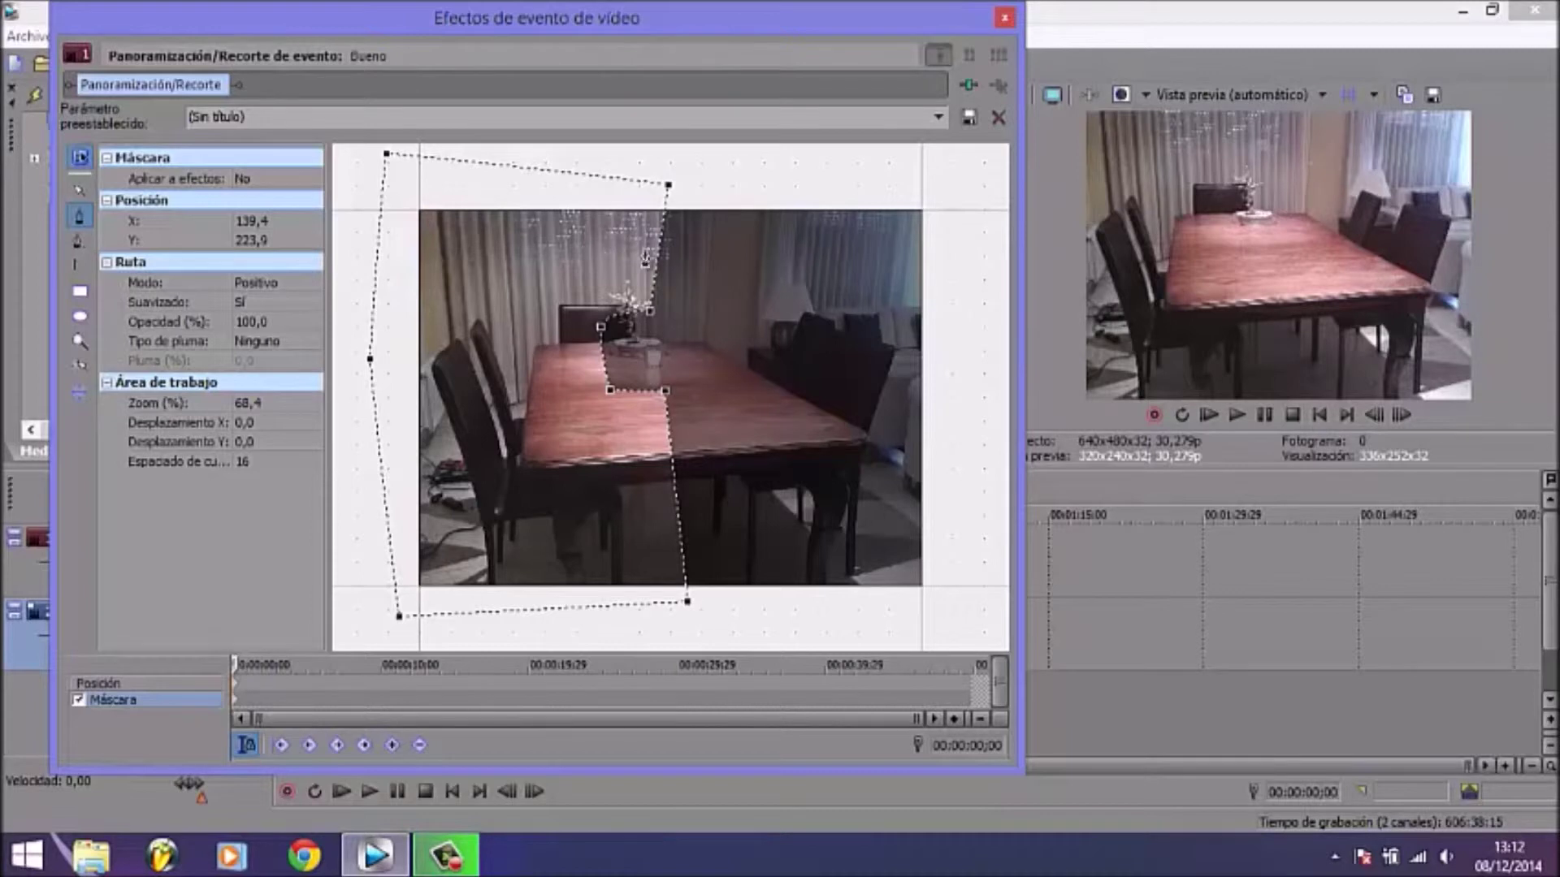
{"action": "left_click", "coordinate": [611, 181]}
- Compare the mask path's modes by switching it to Negativo and back to Positivo
{"action": "left_click", "coordinate": [280, 284]}
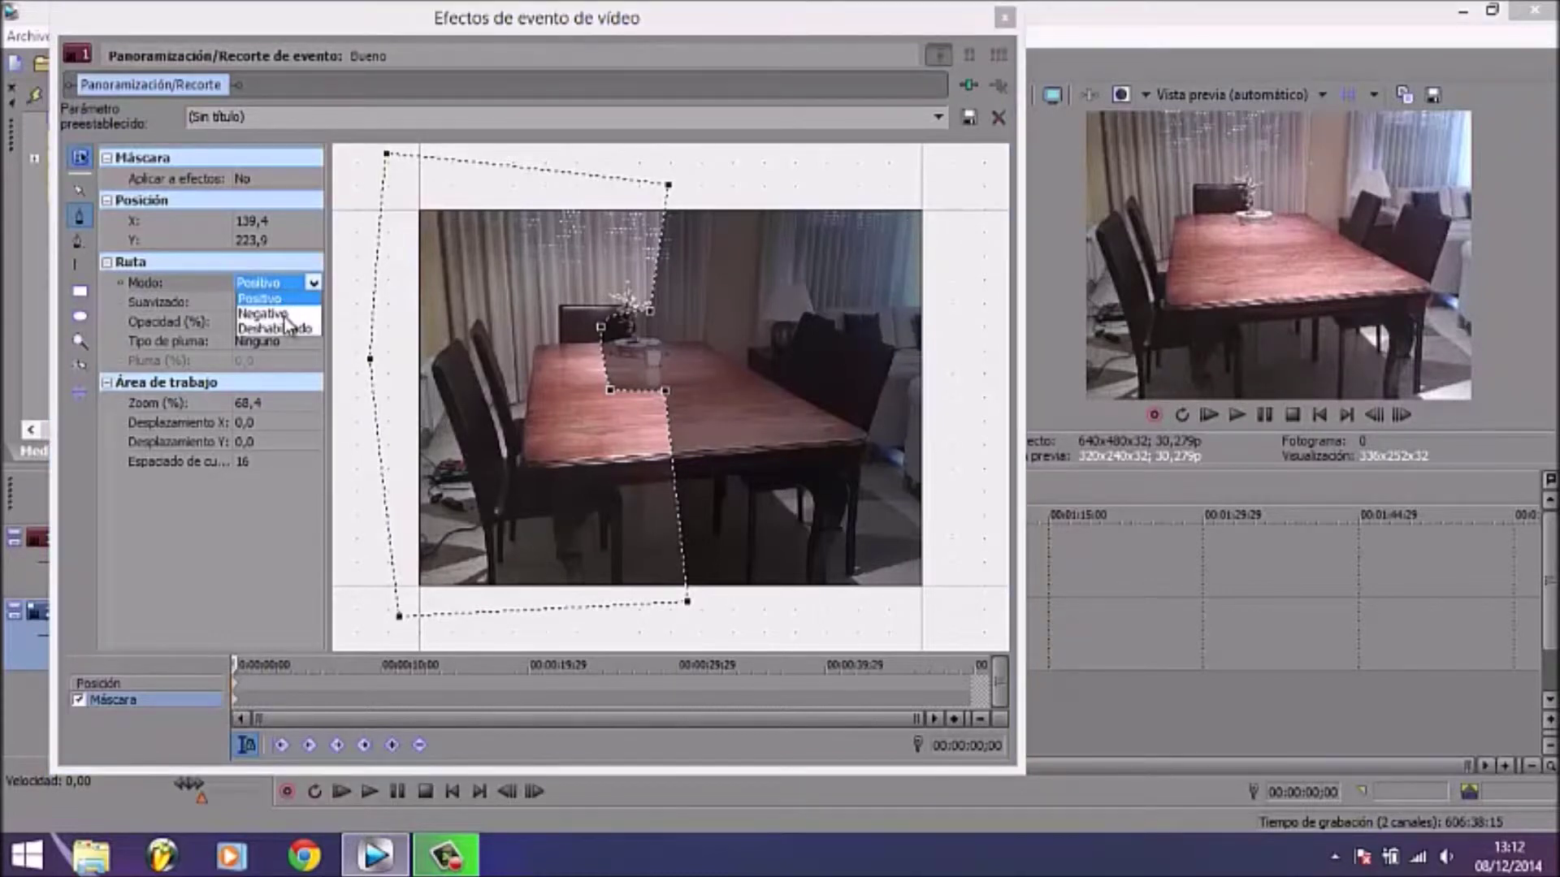
{"action": "left_click", "coordinate": [264, 314]}
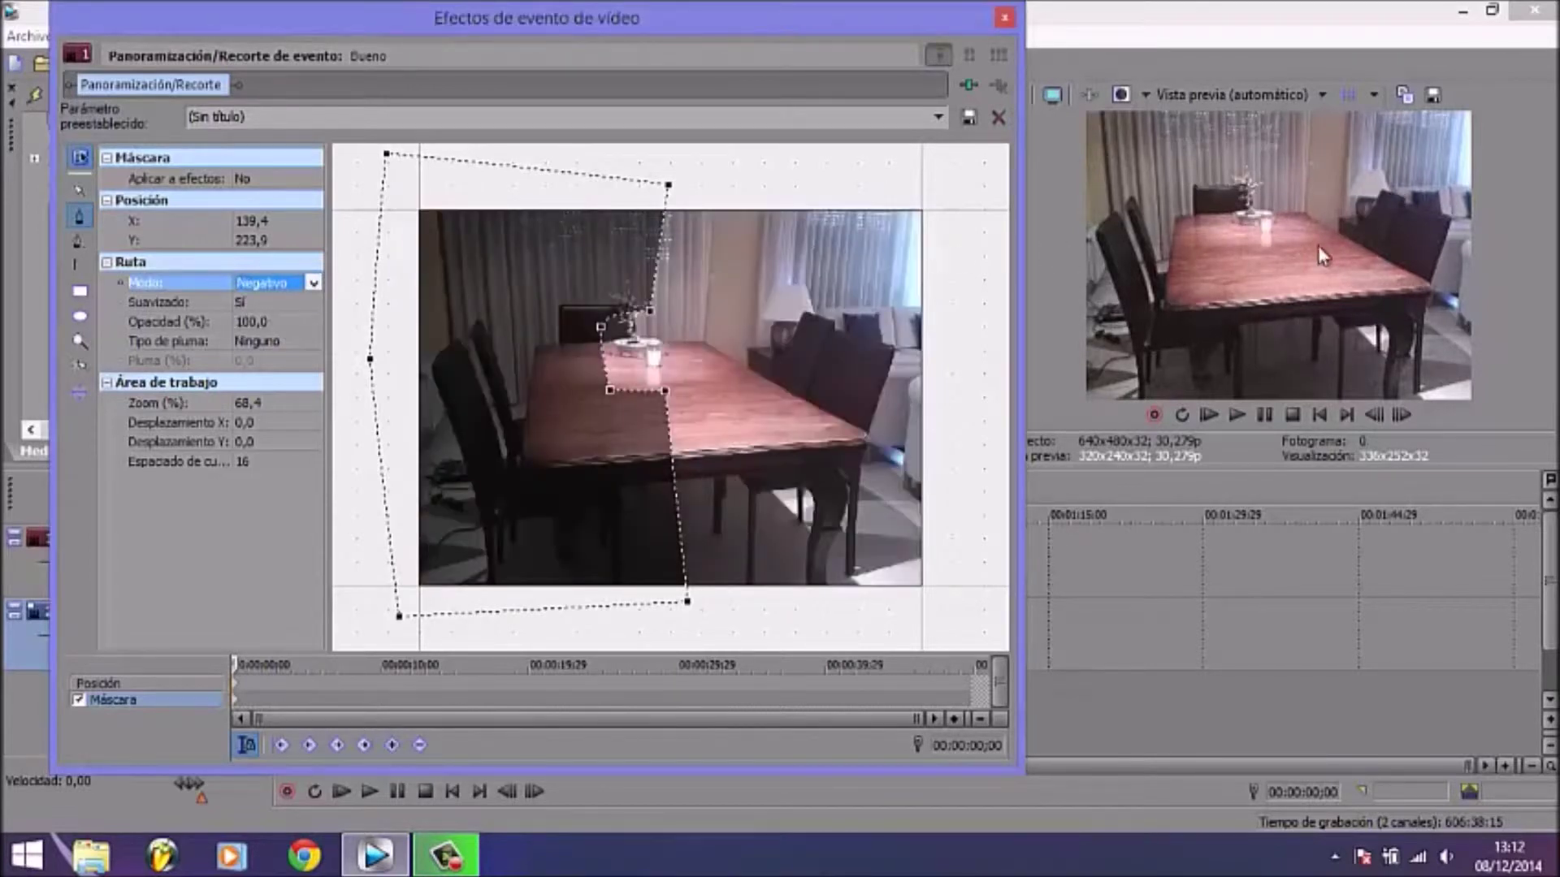
{"action": "left_click", "coordinate": [295, 285]}
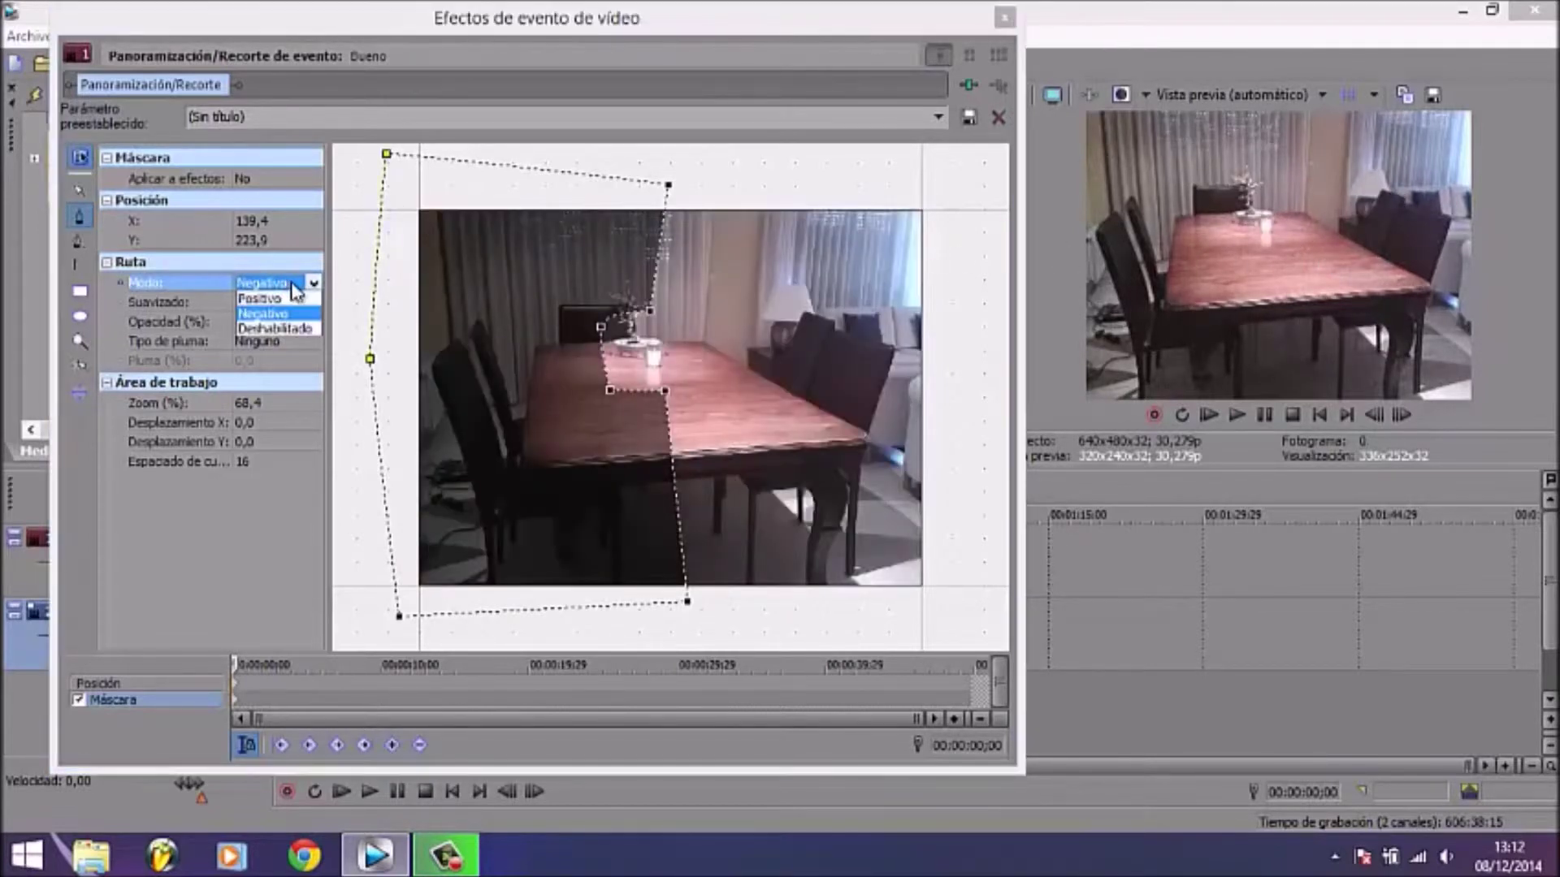
{"action": "left_click", "coordinate": [283, 298]}
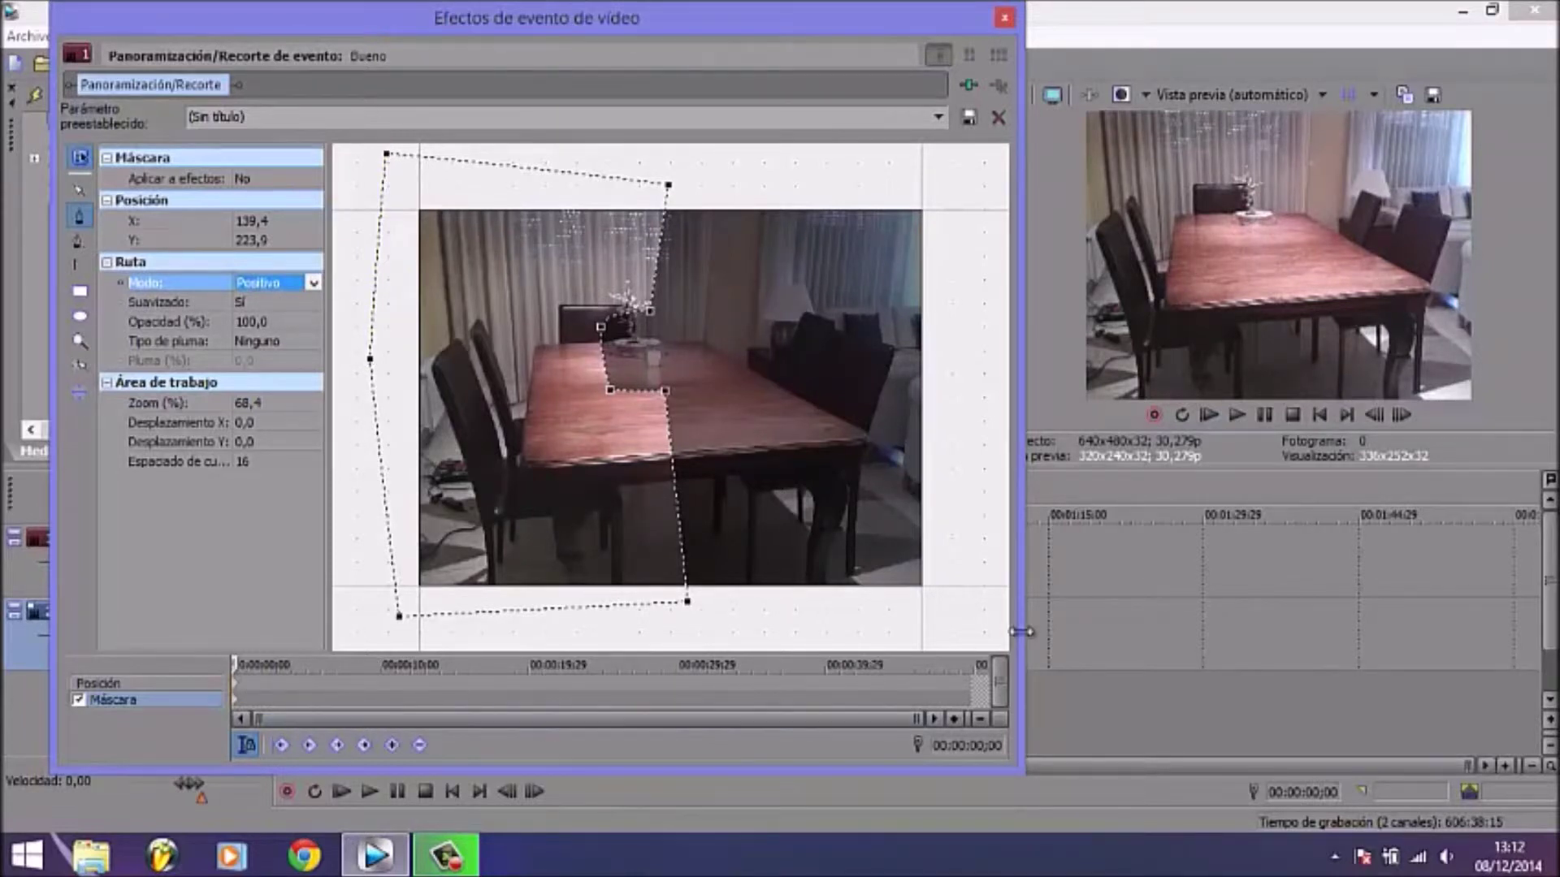
- Advance through the clip frame by frame to 00:00:22;21, checking the mask edge against both seated people's hands
{"action": "left_click", "coordinate": [1402, 415]}
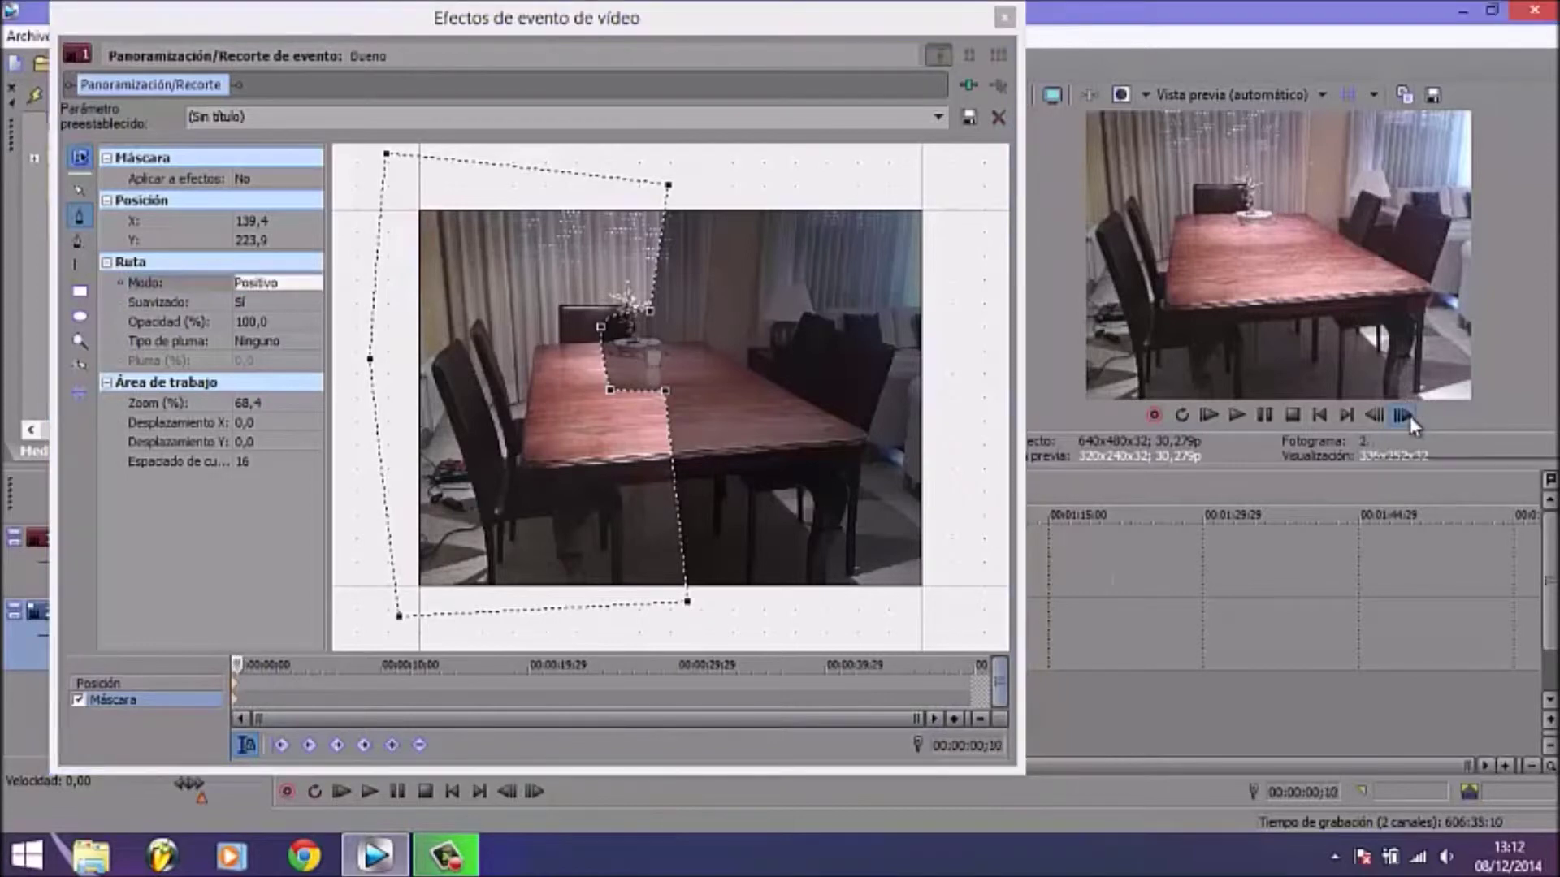
{"action": "left_click", "coordinate": [1402, 415]}
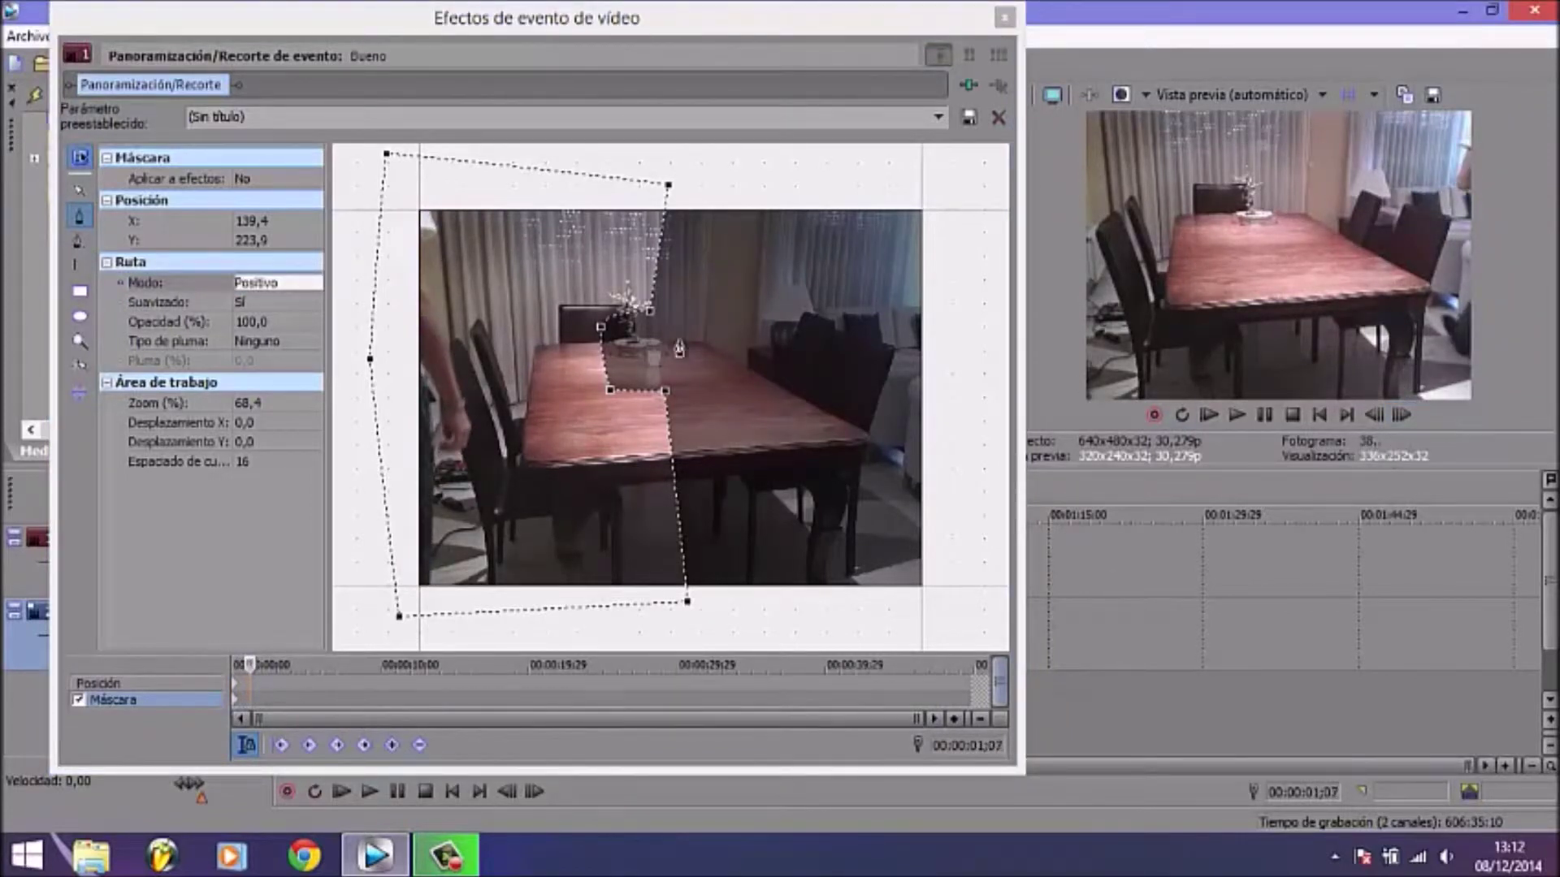
{"action": "left_click", "coordinate": [523, 246]}
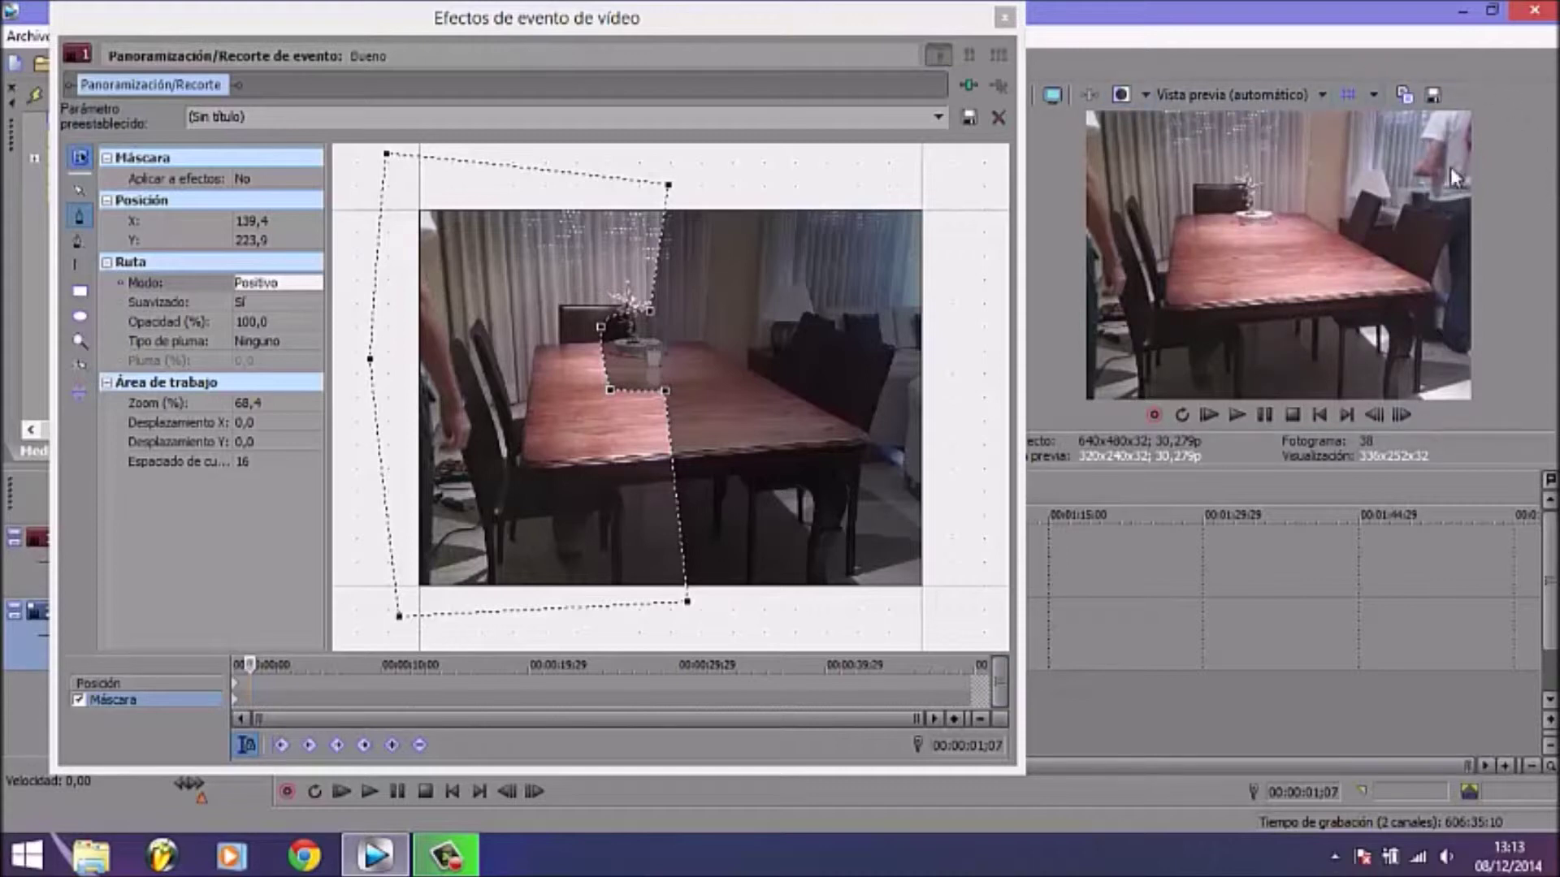
{"action": "left_click", "coordinate": [1402, 417]}
{"action": "left_click", "coordinate": [1402, 417]}
{"action": "left_click", "coordinate": [1402, 417]}
{"action": "left_click", "coordinate": [1402, 416]}
{"action": "left_click", "coordinate": [1402, 416]}
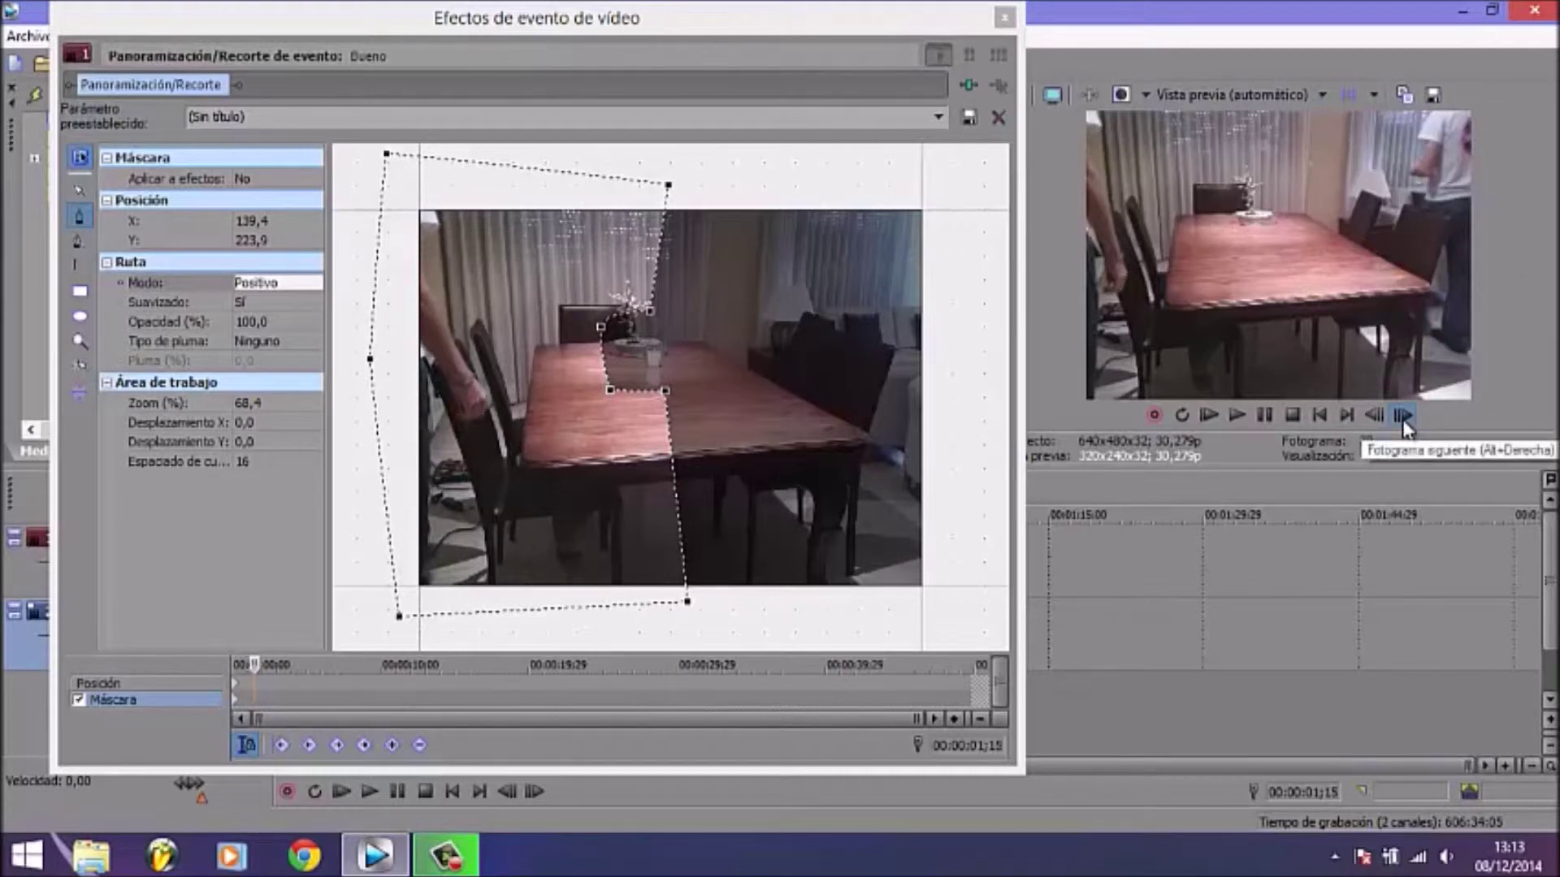
{"action": "left_click", "coordinate": [1402, 417]}
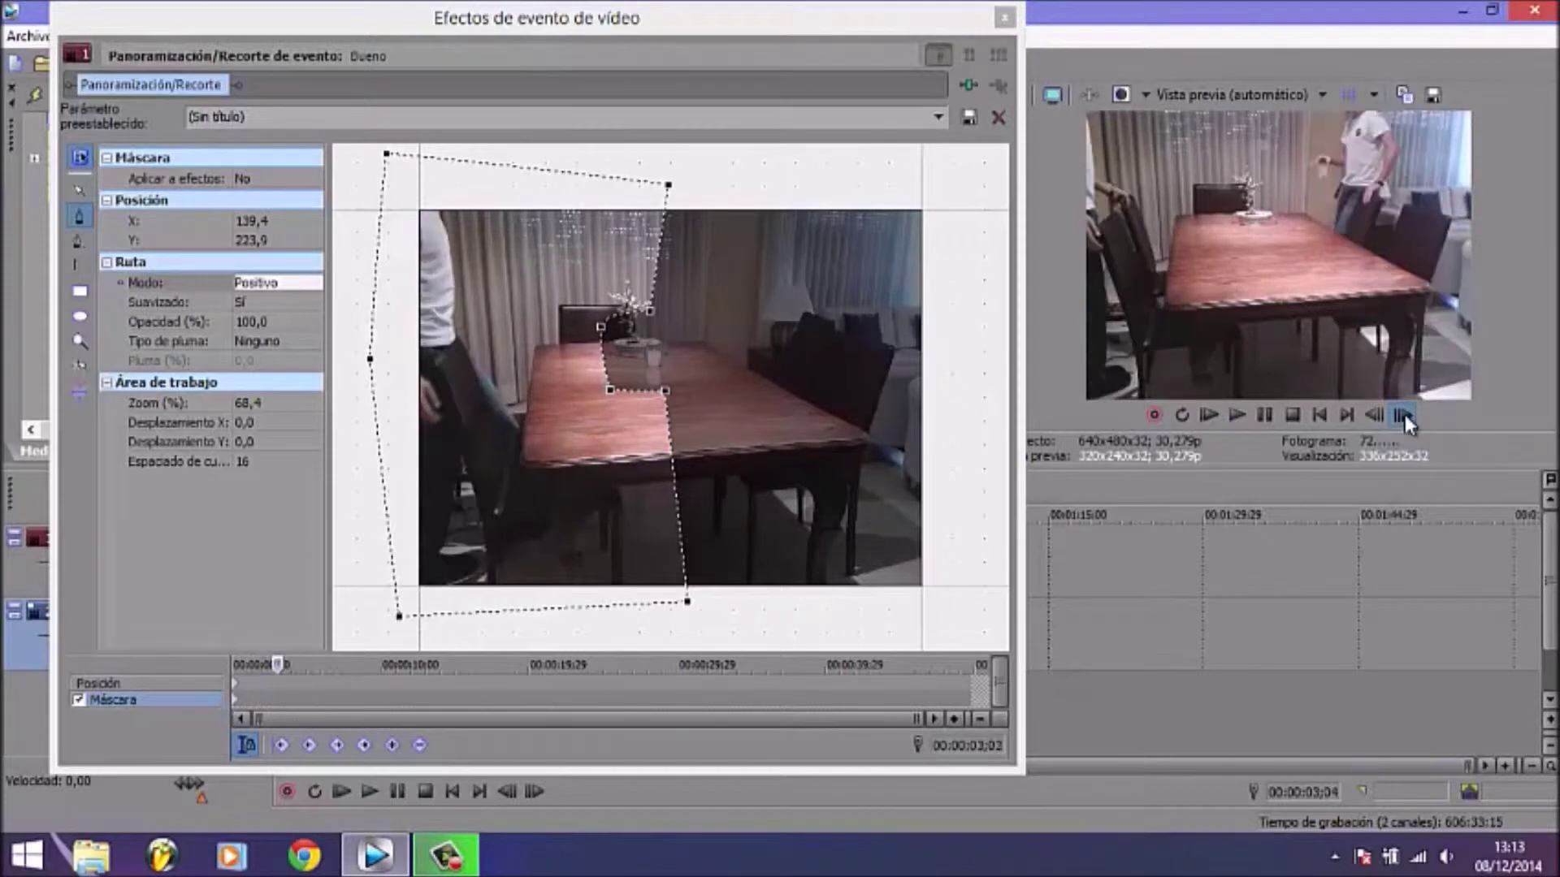
{"action": "left_click", "coordinate": [1402, 417]}
{"action": "left_click", "coordinate": [1402, 417]}
{"action": "left_click", "coordinate": [1402, 417]}
{"action": "left_click", "coordinate": [1402, 416]}
{"action": "left_click", "coordinate": [1403, 417]}
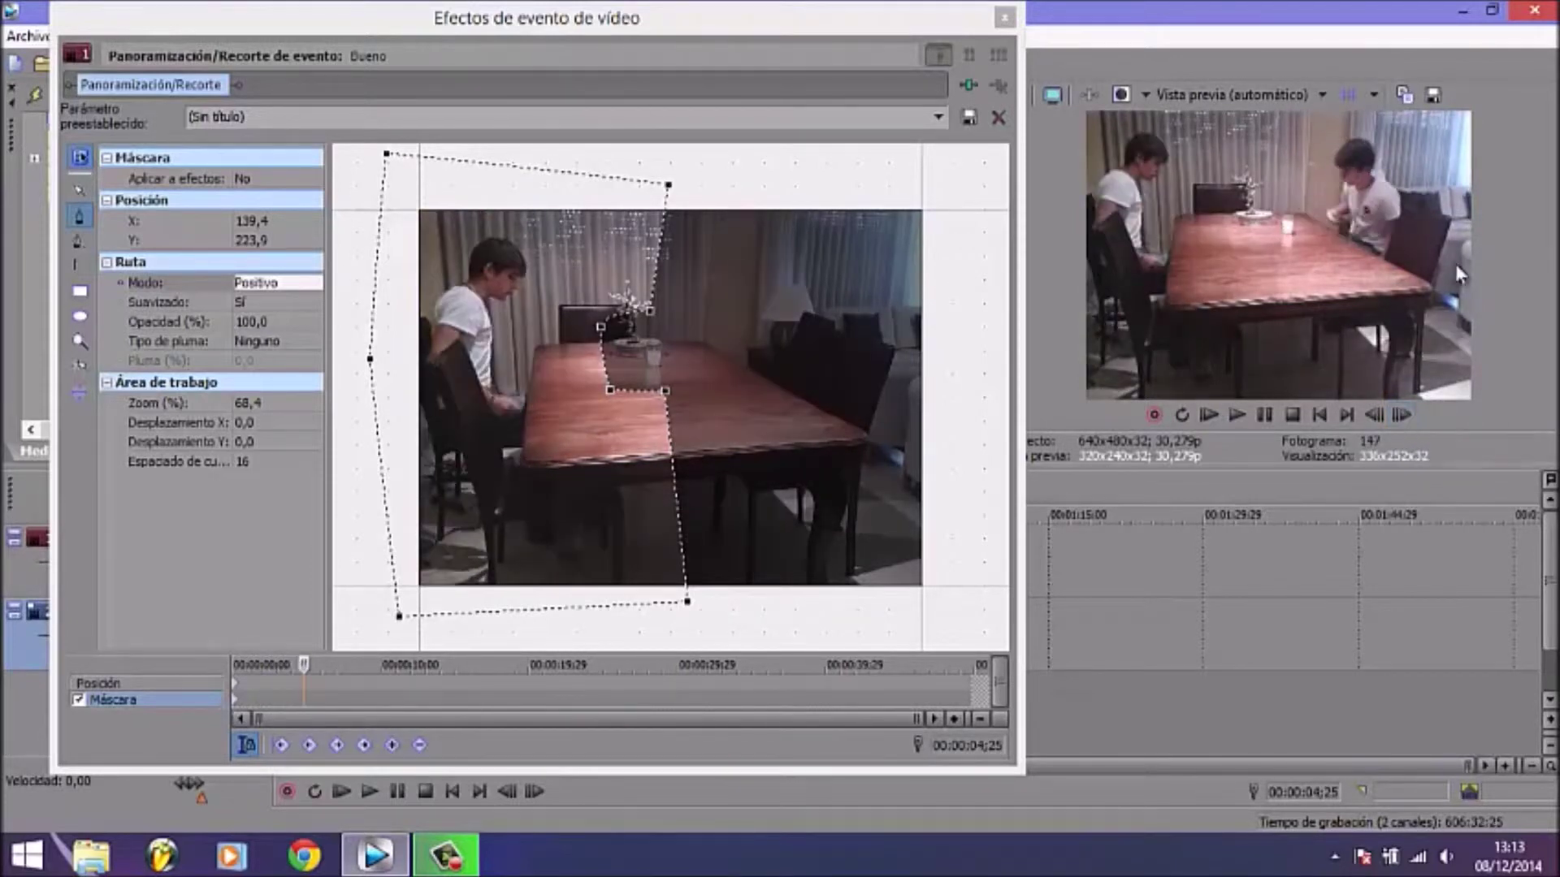
{"action": "left_click", "coordinate": [1402, 417]}
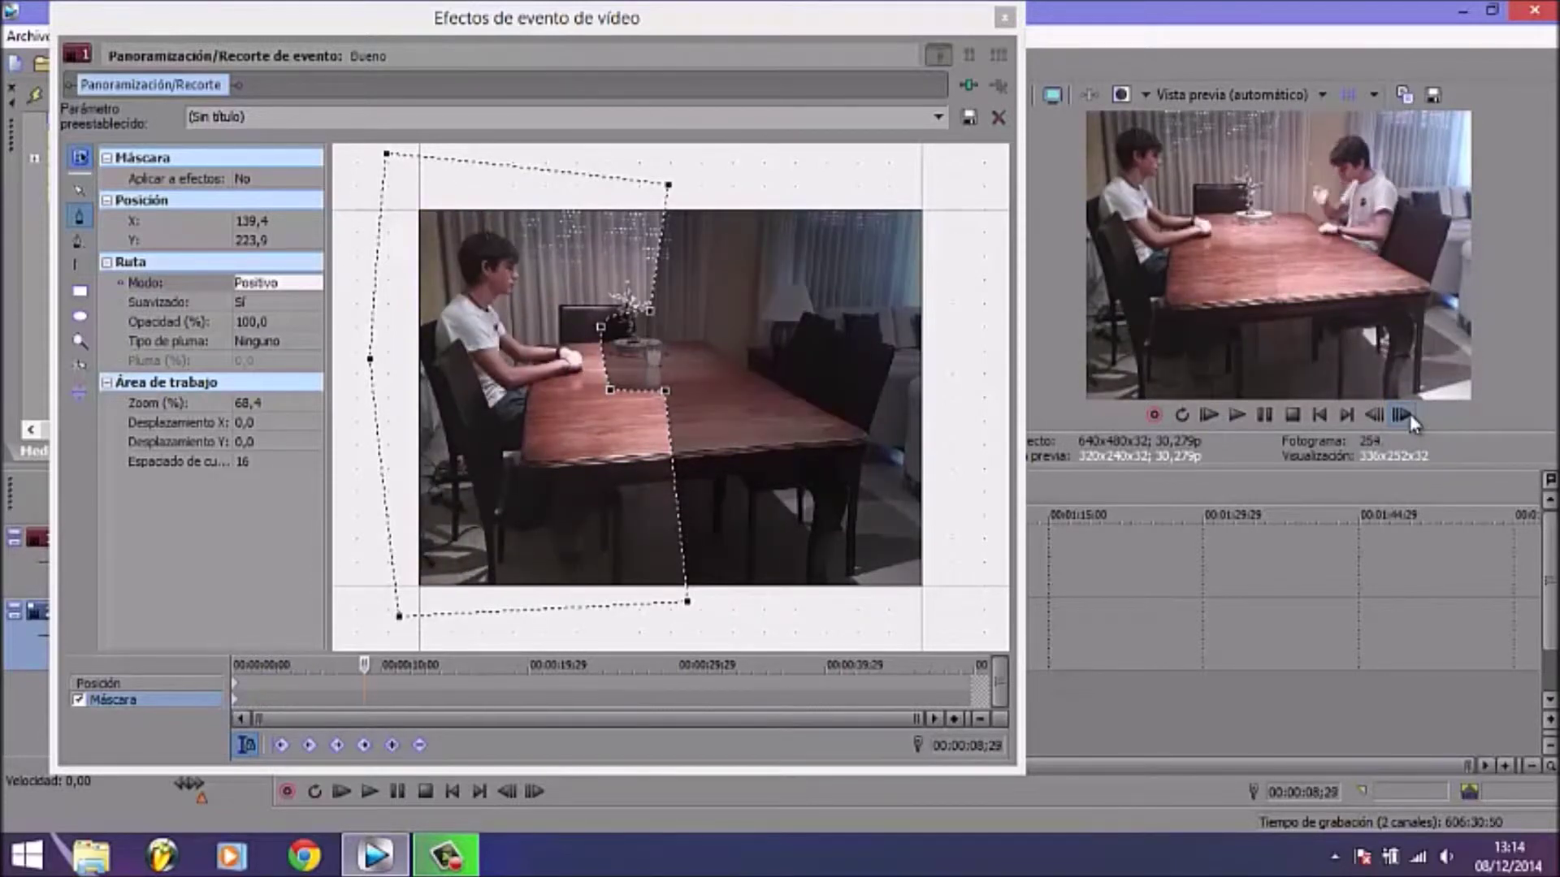
{"action": "left_click", "coordinate": [1402, 417]}
{"action": "left_click", "coordinate": [1402, 417]}
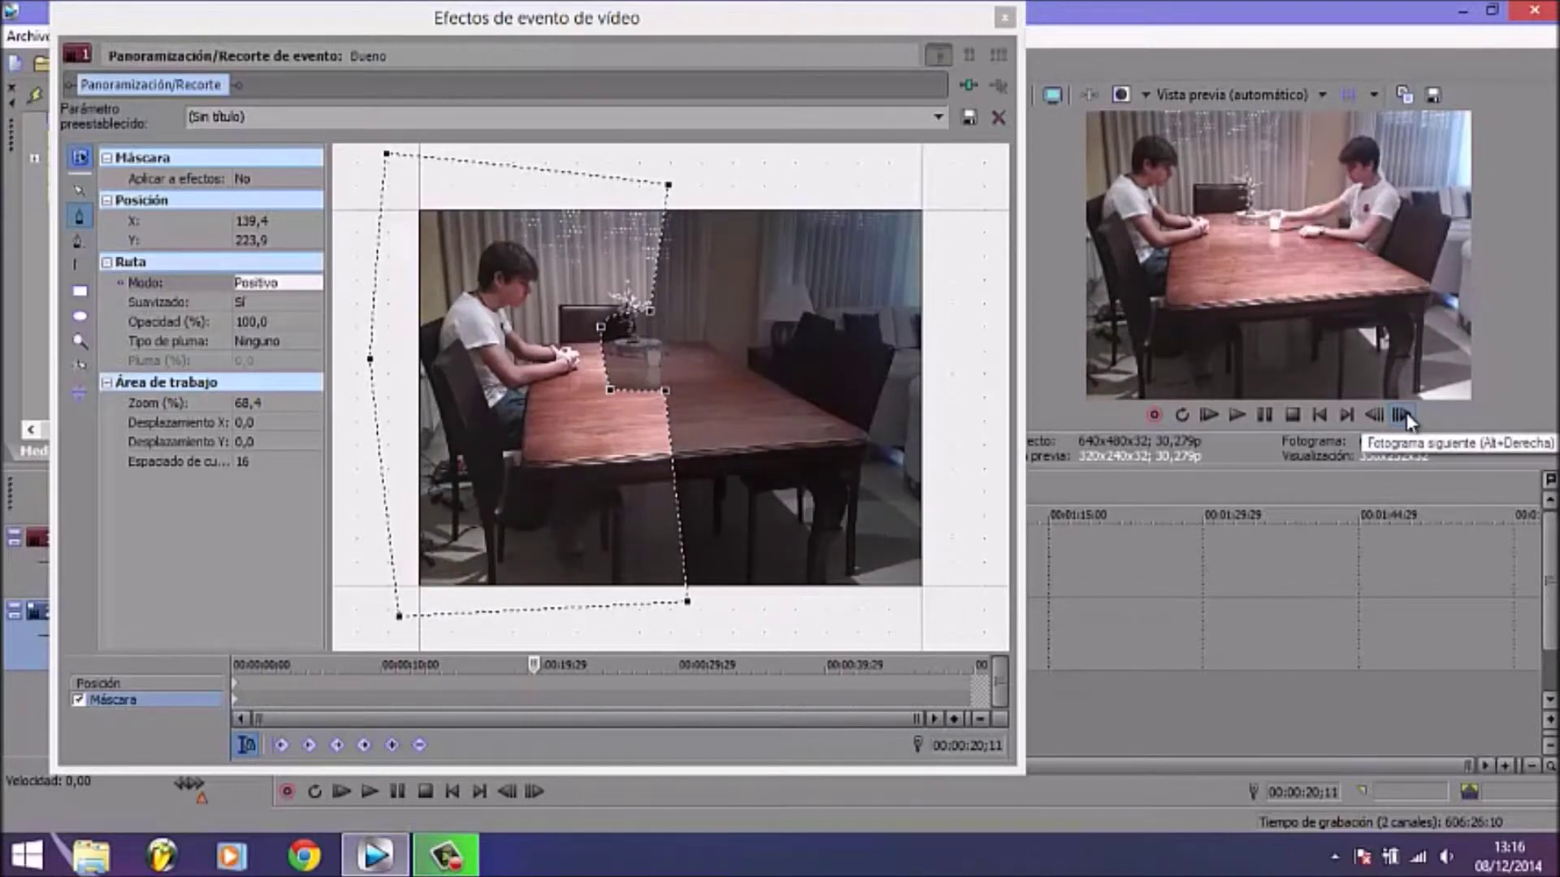
{"action": "left_click", "coordinate": [1402, 417]}
{"action": "left_click", "coordinate": [1402, 417]}
{"action": "left_click", "coordinate": [1402, 417]}
{"action": "left_click", "coordinate": [1403, 417]}
{"action": "left_click", "coordinate": [1402, 416]}
{"action": "left_click", "coordinate": [1403, 415]}
{"action": "left_click", "coordinate": [1403, 415]}
{"action": "left_click", "coordinate": [1403, 416]}
{"action": "left_click", "coordinate": [1403, 415]}
{"action": "left_click", "coordinate": [1403, 415]}
{"action": "left_click", "coordinate": [1403, 415]}
{"action": "left_click", "coordinate": [1403, 415]}
{"action": "left_click", "coordinate": [1403, 415]}
{"action": "left_click", "coordinate": [1403, 415]}
{"action": "left_click", "coordinate": [1403, 415]}
{"action": "left_click", "coordinate": [1402, 415]}
{"action": "left_click", "coordinate": [1403, 415]}
{"action": "left_click", "coordinate": [1403, 415]}
{"action": "left_click", "coordinate": [1402, 416]}
{"action": "left_click", "coordinate": [1402, 416]}
{"action": "left_click", "coordinate": [1402, 416]}
{"action": "left_click", "coordinate": [1402, 416]}
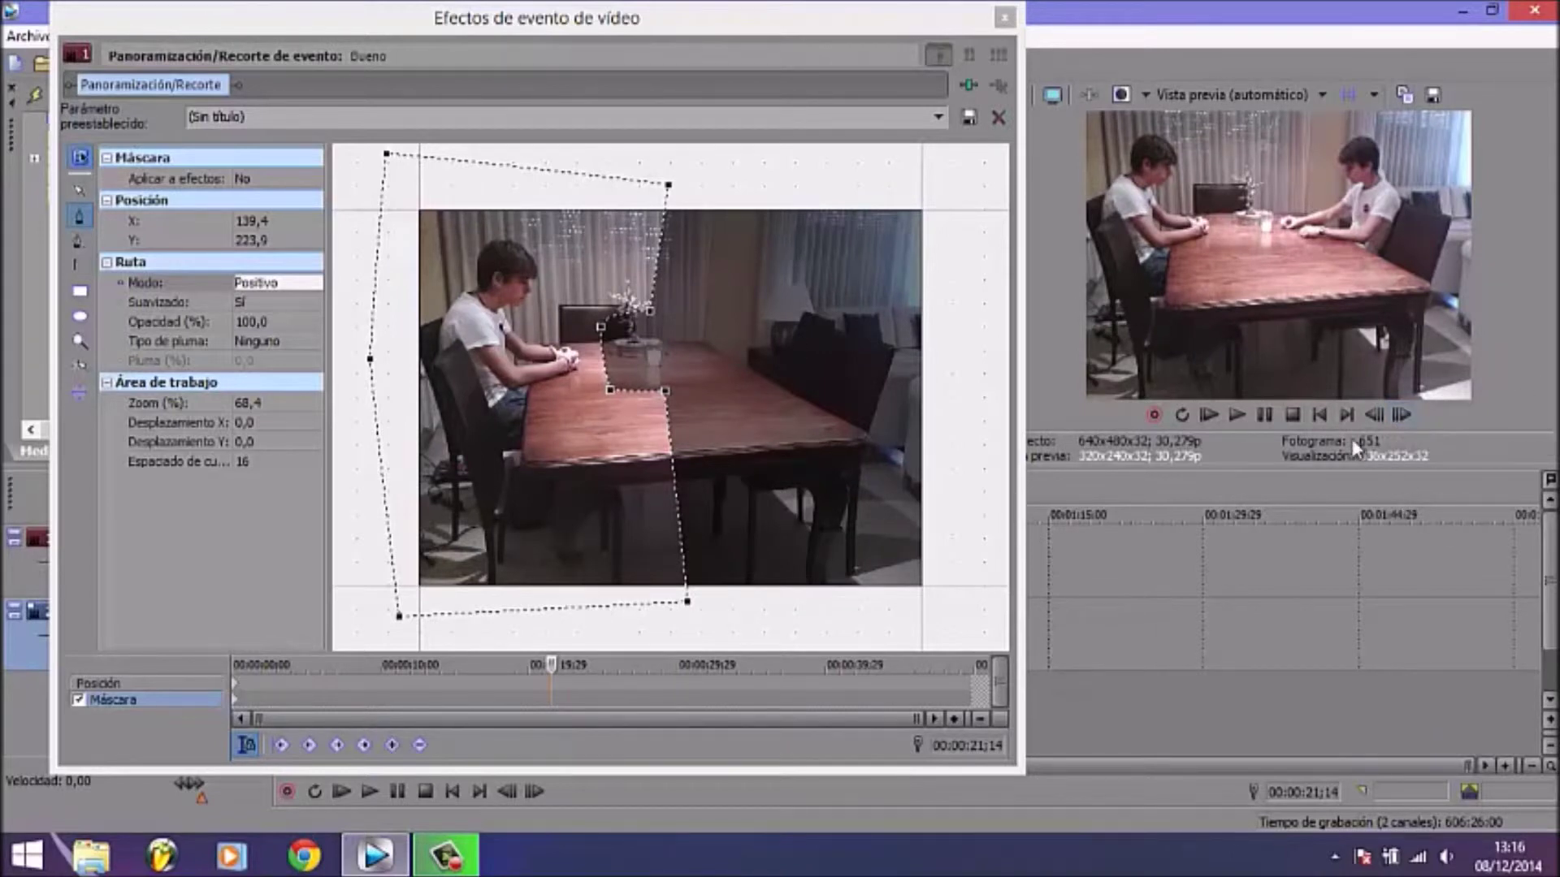
{"action": "left_click", "coordinate": [1406, 414]}
{"action": "left_click", "coordinate": [1406, 415]}
{"action": "left_click", "coordinate": [1406, 414]}
{"action": "left_click", "coordinate": [1406, 414]}
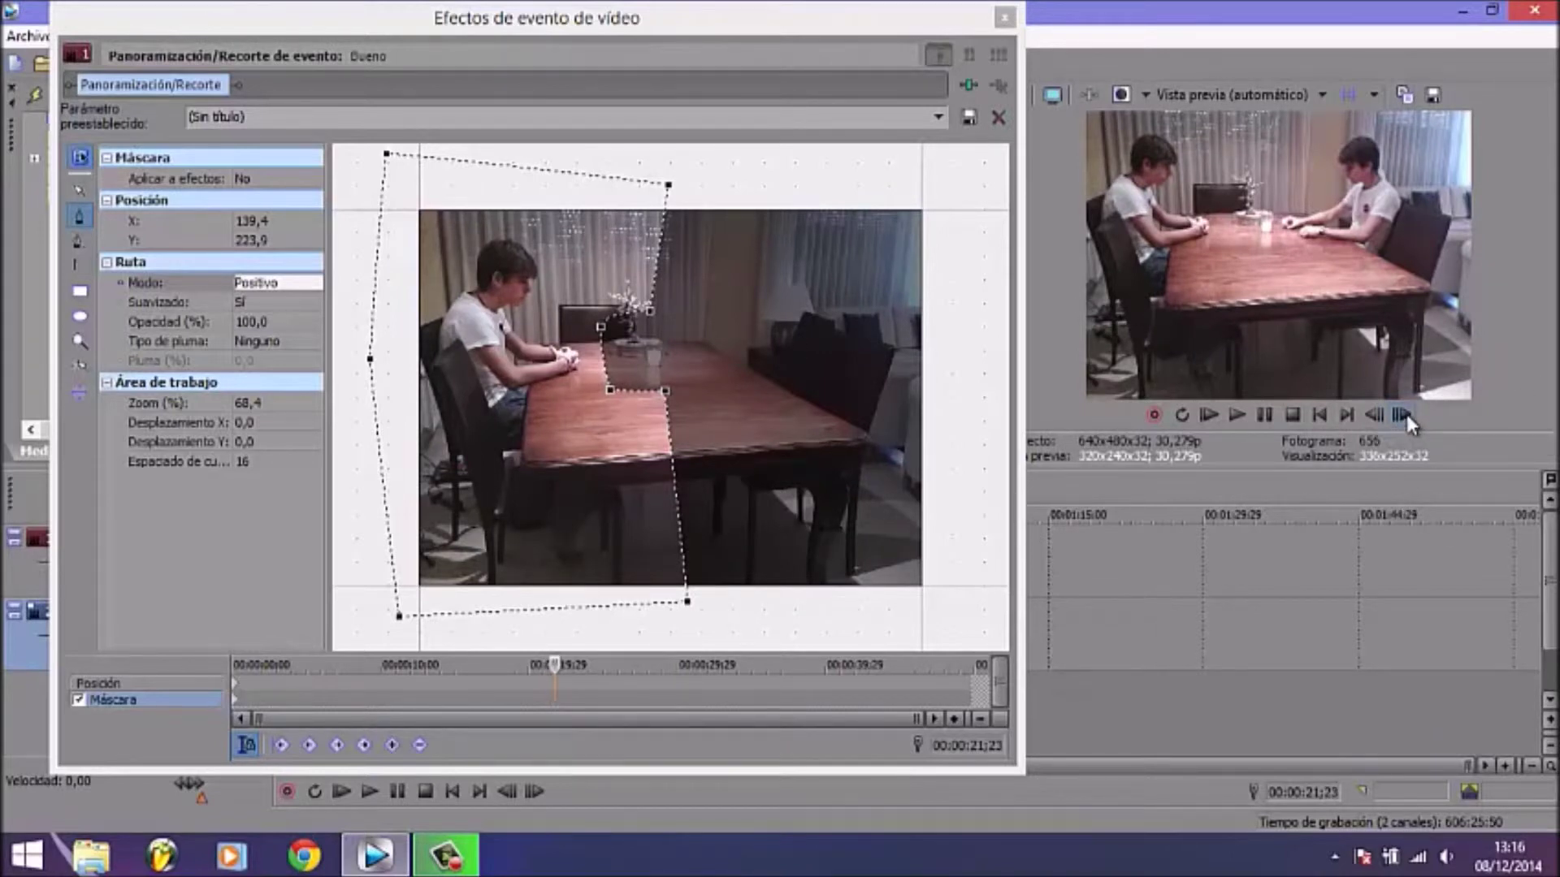
{"action": "left_click", "coordinate": [1406, 415]}
{"action": "left_click", "coordinate": [1406, 414]}
{"action": "left_click", "coordinate": [1406, 414]}
{"action": "left_click", "coordinate": [1406, 414]}
{"action": "left_click", "coordinate": [1406, 414]}
{"action": "left_click", "coordinate": [1402, 415]}
{"action": "left_click", "coordinate": [1402, 415]}
{"action": "left_click", "coordinate": [1404, 416]}
{"action": "left_click", "coordinate": [1403, 416]}
{"action": "left_click", "coordinate": [1404, 416]}
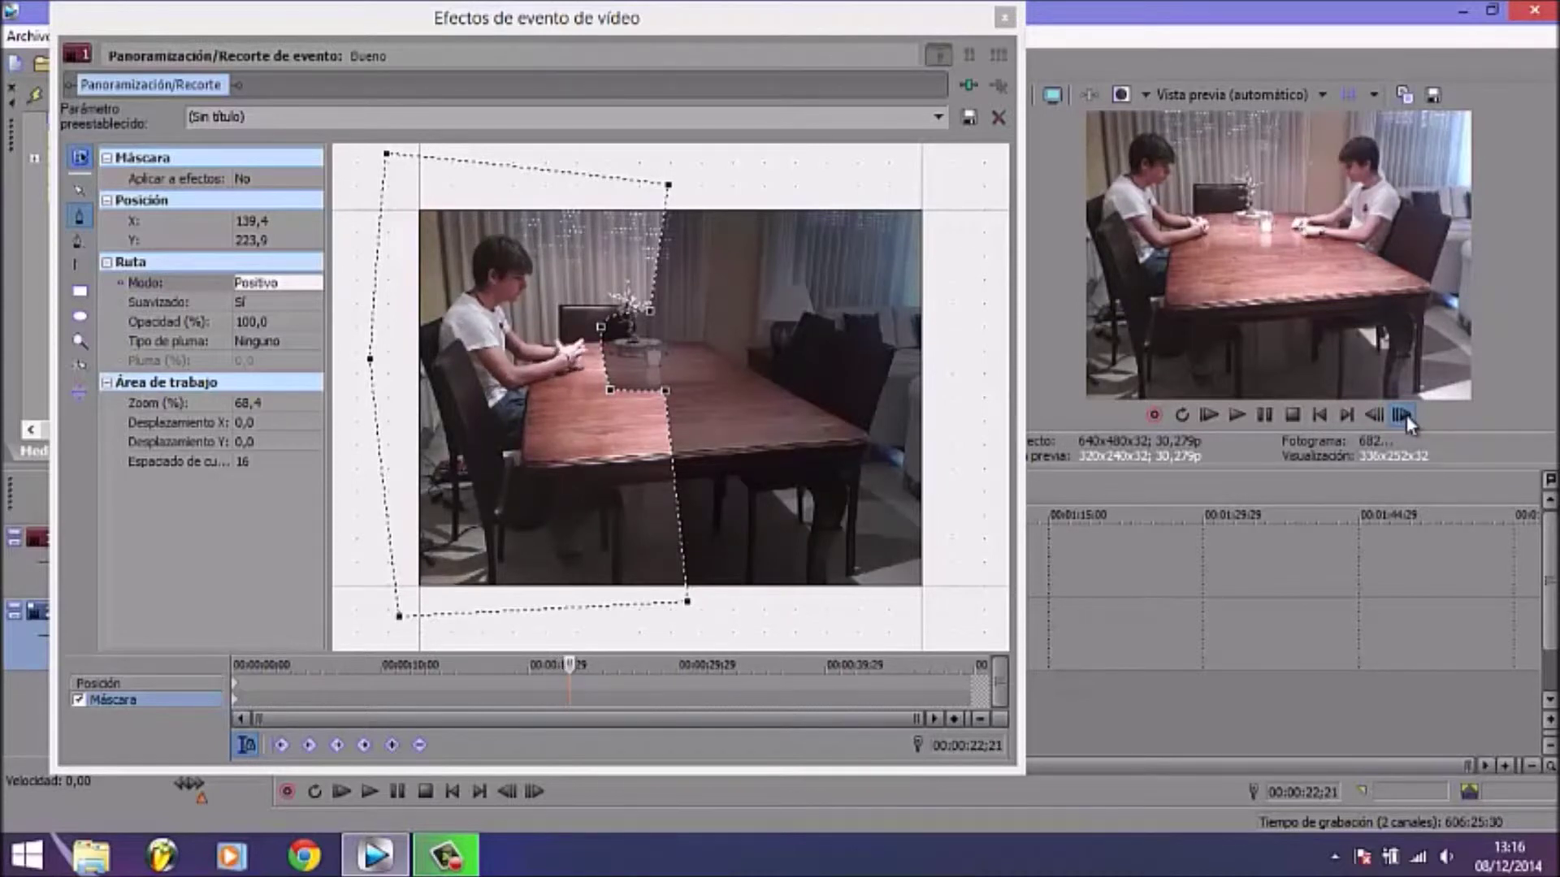
- Add a mask keyframe at 00:00:22;21
{"action": "scroll", "coordinate": [597, 351], "scroll_direction": "up", "scroll_amount": 3}
{"action": "scroll", "coordinate": [556, 329], "scroll_direction": "up", "scroll_amount": 4}
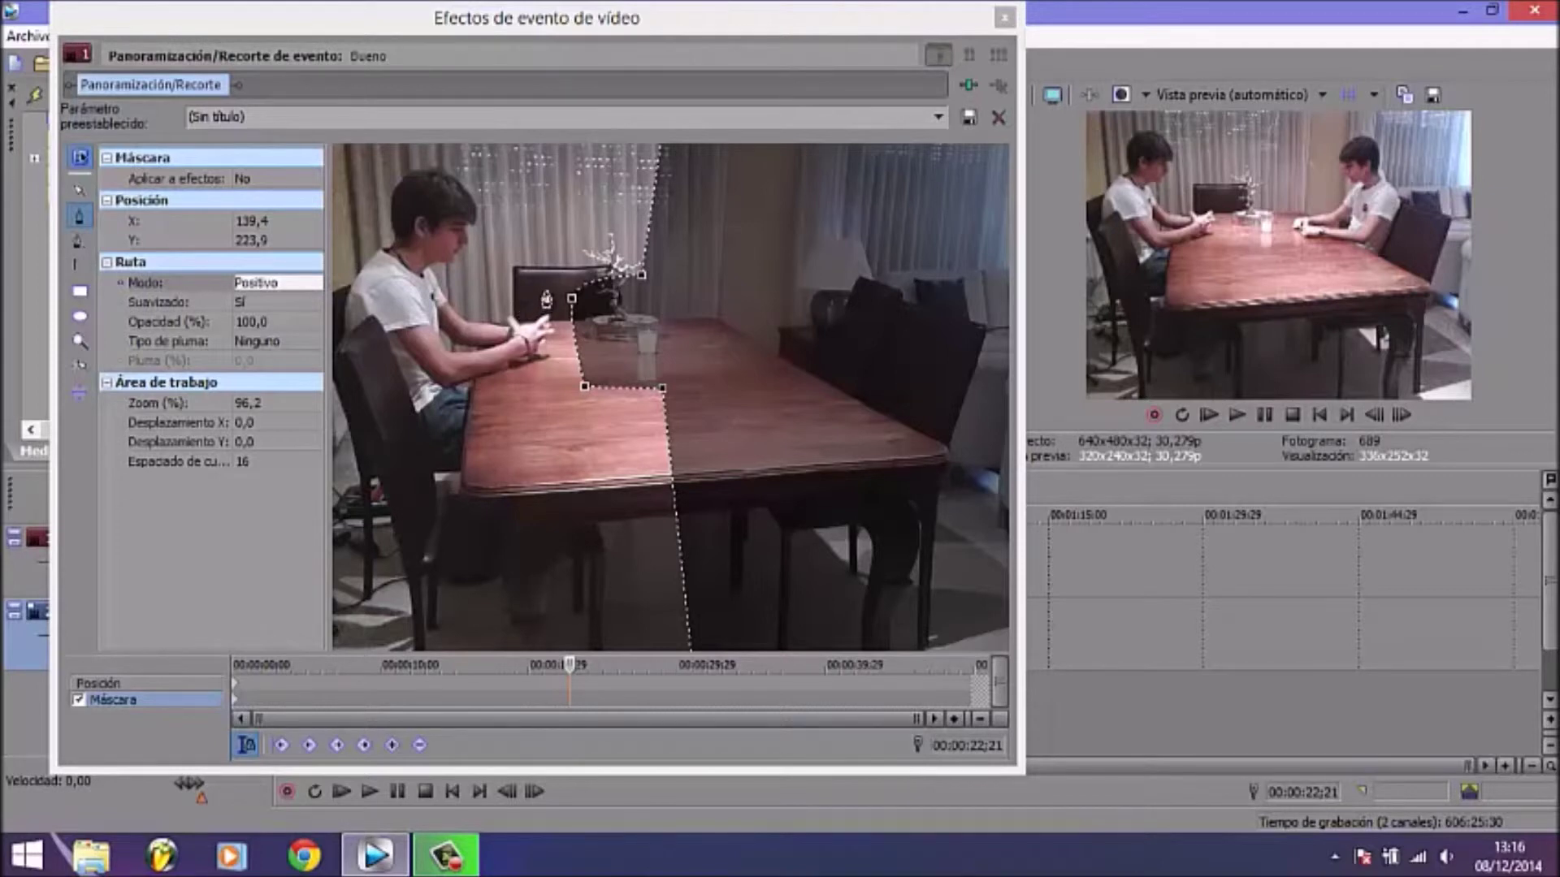
{"action": "left_click", "coordinate": [392, 745]}
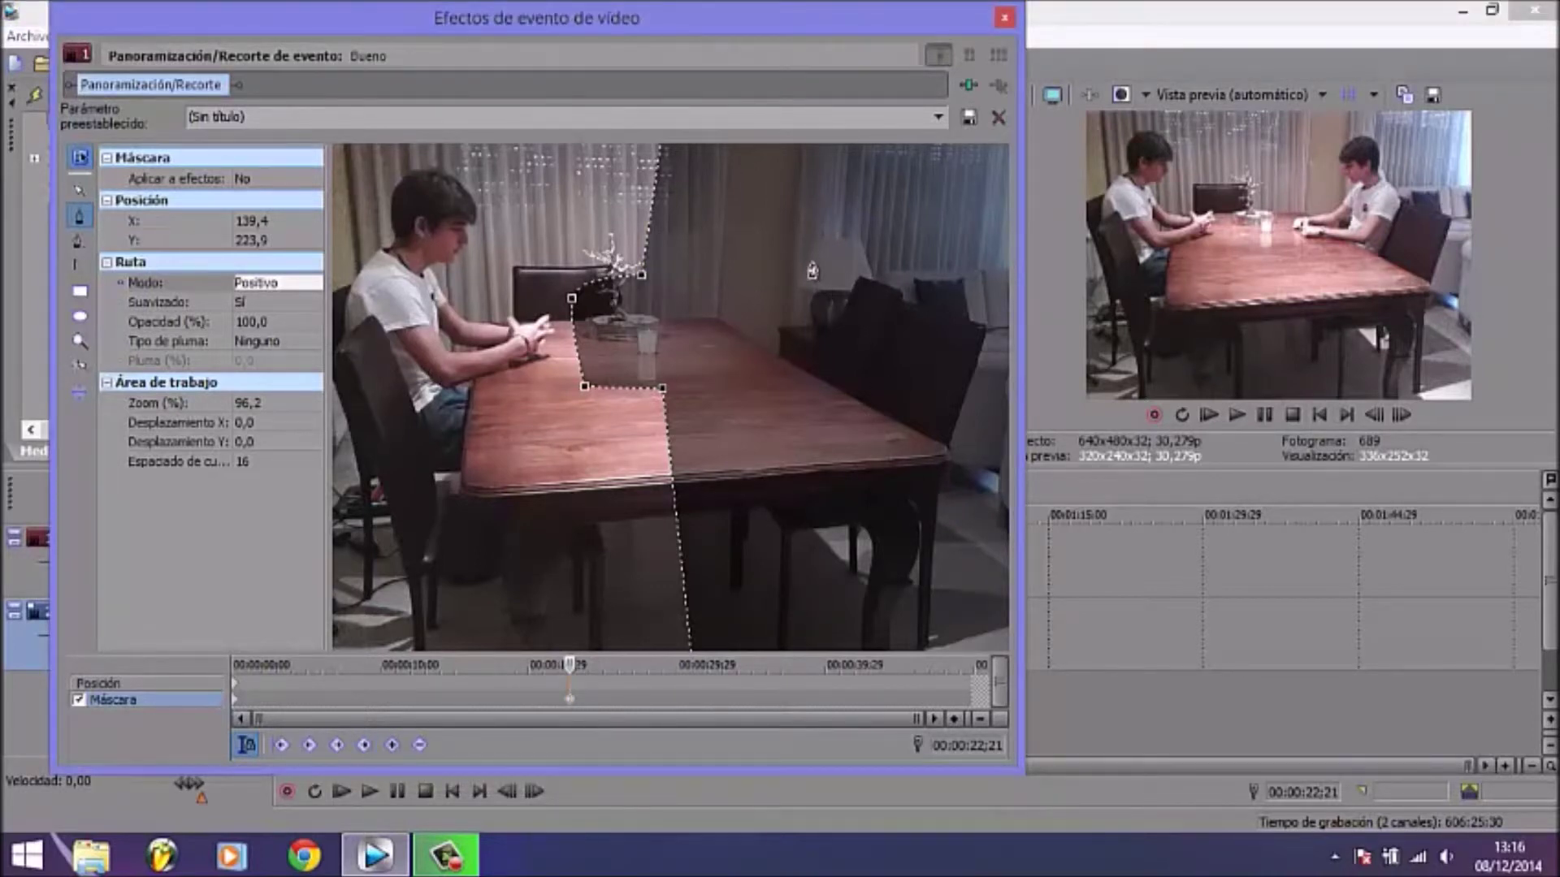
- Move the mask's two anchors left of the glass to its right side, at about X 330.8, Y 216.3 and X 313.9, Y 140.0
{"action": "left_click", "coordinate": [585, 390]}
{"action": "left_click", "coordinate": [613, 375]}
{"action": "left_click", "coordinate": [587, 389], "text": "ctrl"}
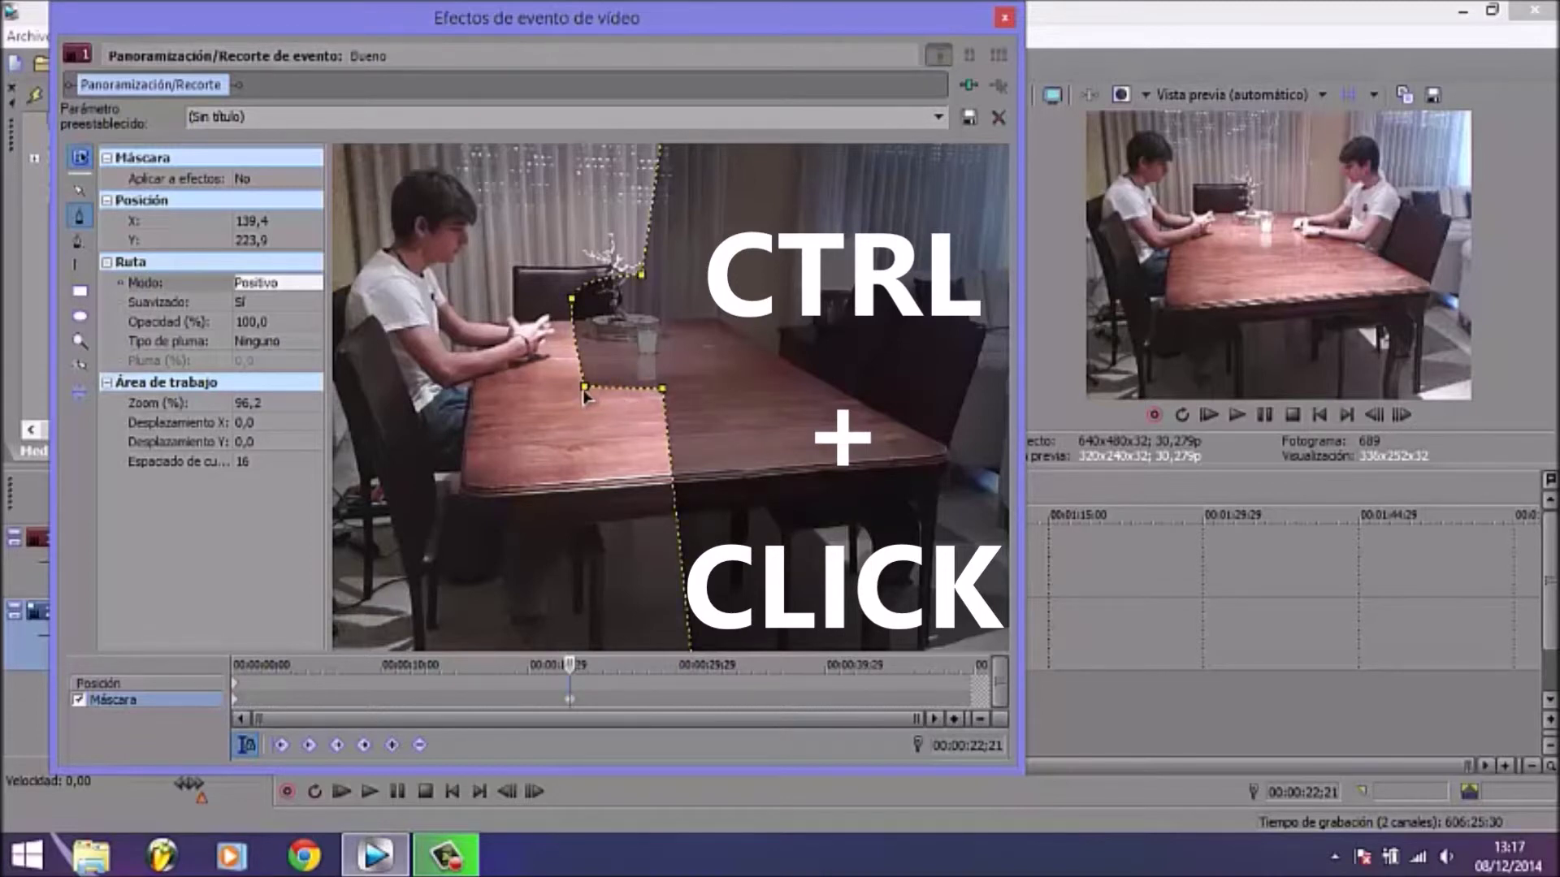
{"action": "left_click", "coordinate": [585, 392]}
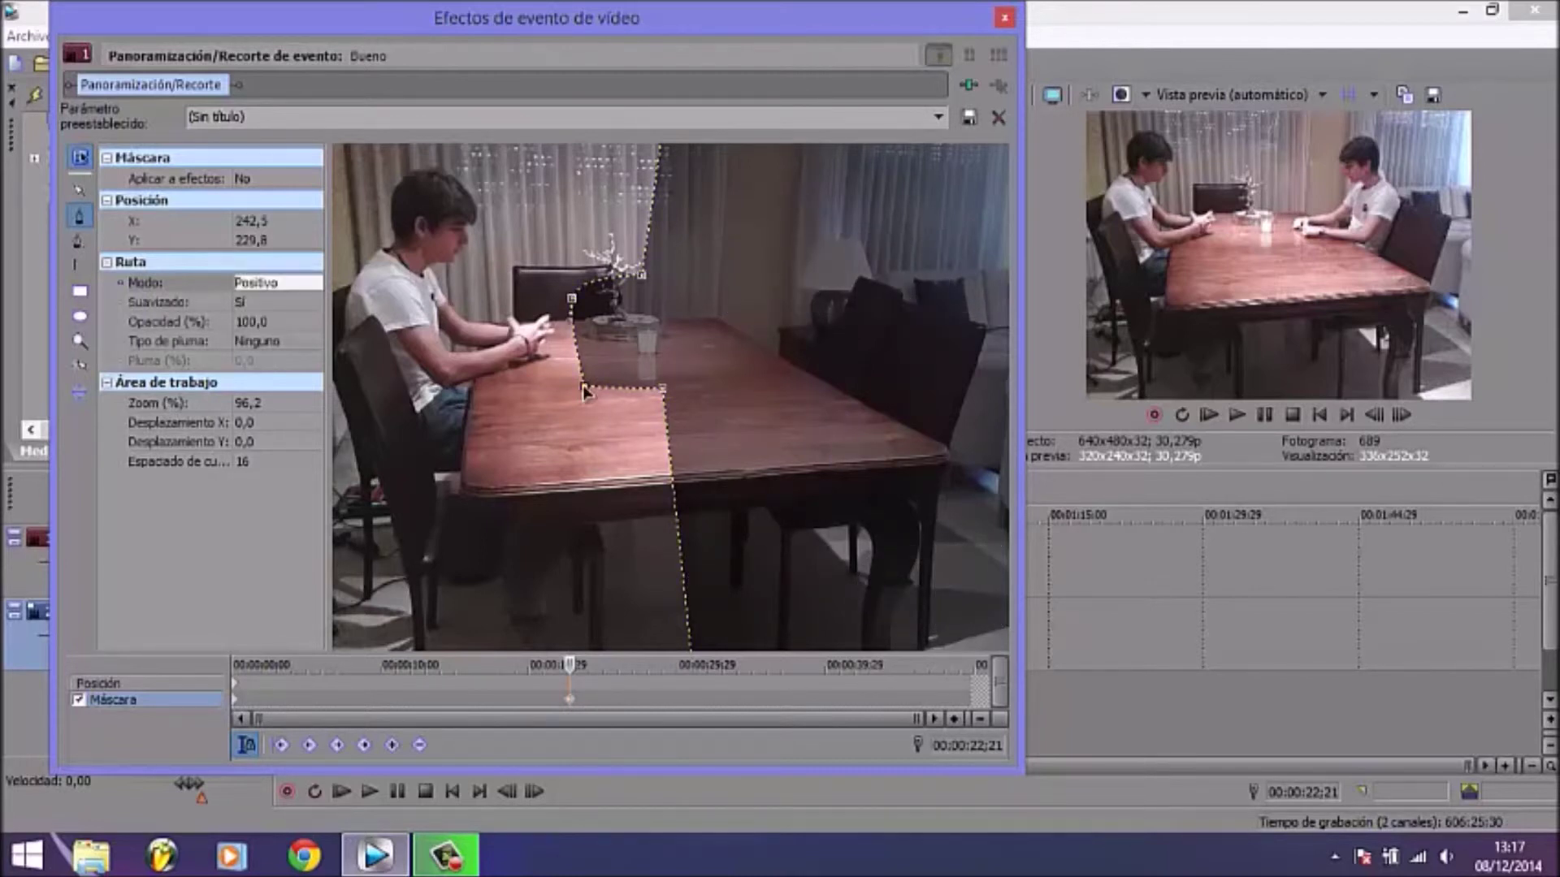
{"action": "left_click_drag", "start_coordinate": [585, 392], "coordinate": [681, 374]}
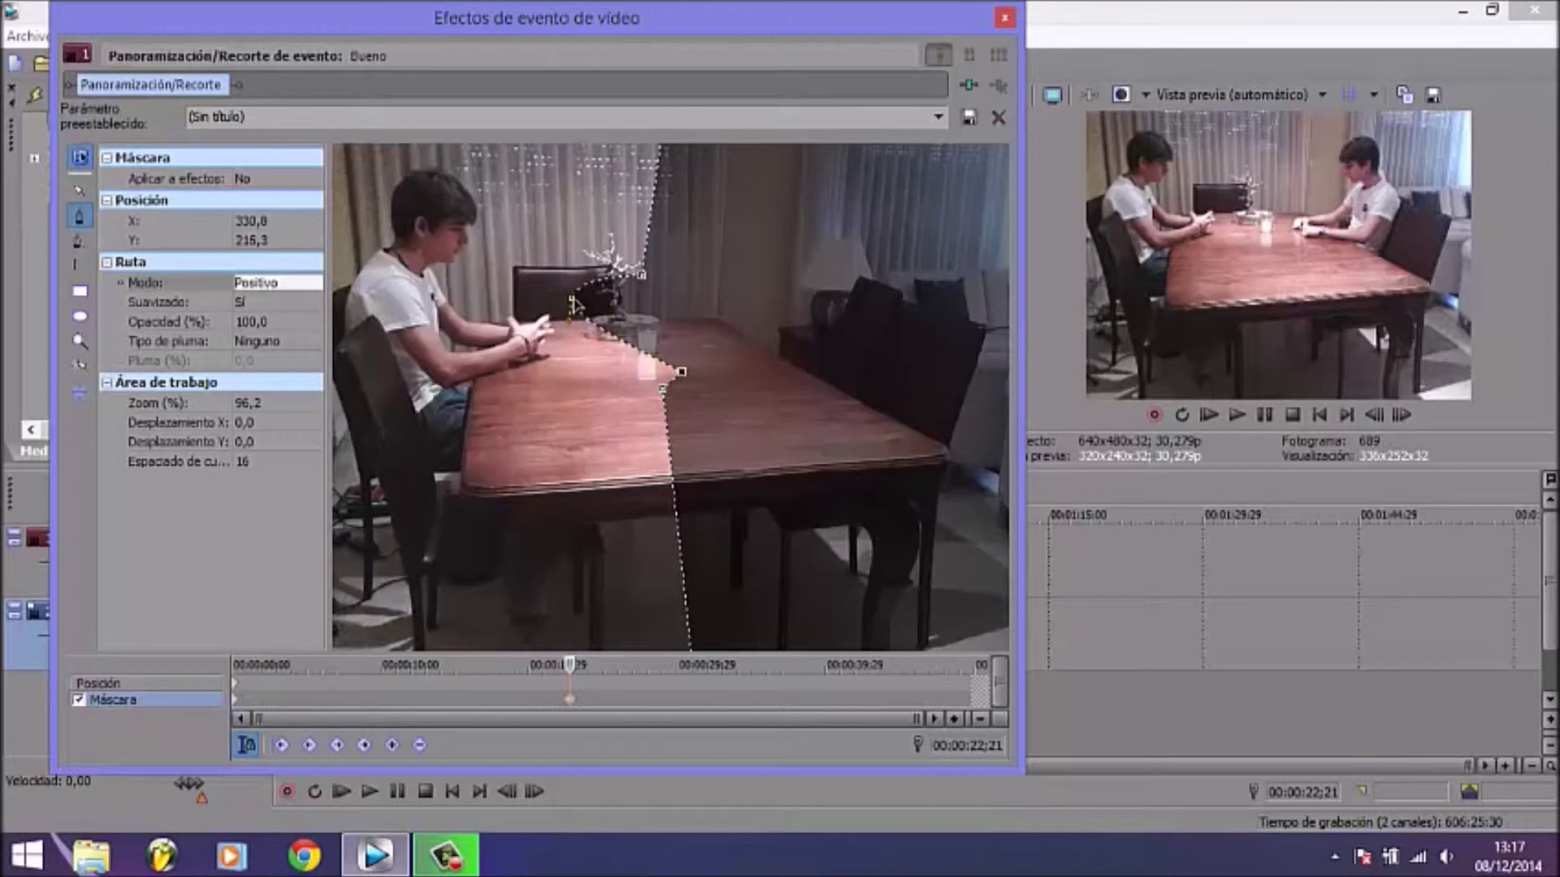
{"action": "left_click_drag", "start_coordinate": [574, 305], "coordinate": [668, 294]}
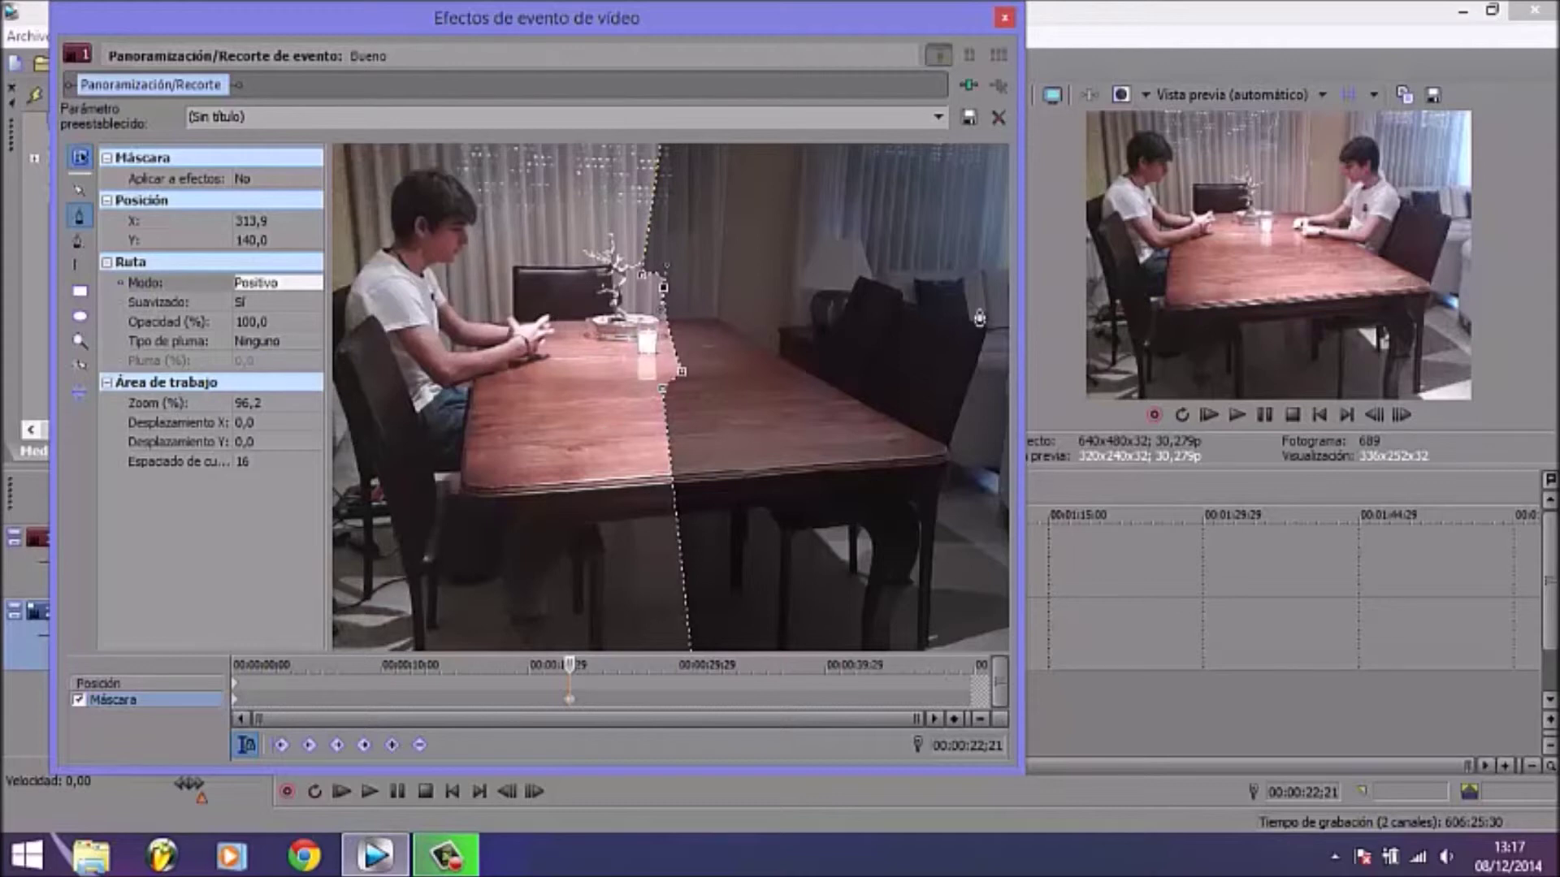
- Advance frame by frame to 00:00:24;27, checking the reshaped mask edge against the left person's arm and the glass
{"action": "left_click", "coordinate": [1403, 415]}
{"action": "left_click", "coordinate": [1403, 415]}
{"action": "left_click", "coordinate": [1403, 415]}
{"action": "left_click", "coordinate": [1403, 415]}
{"action": "left_click", "coordinate": [1403, 415]}
{"action": "left_click", "coordinate": [1402, 415]}
{"action": "left_click", "coordinate": [1403, 415]}
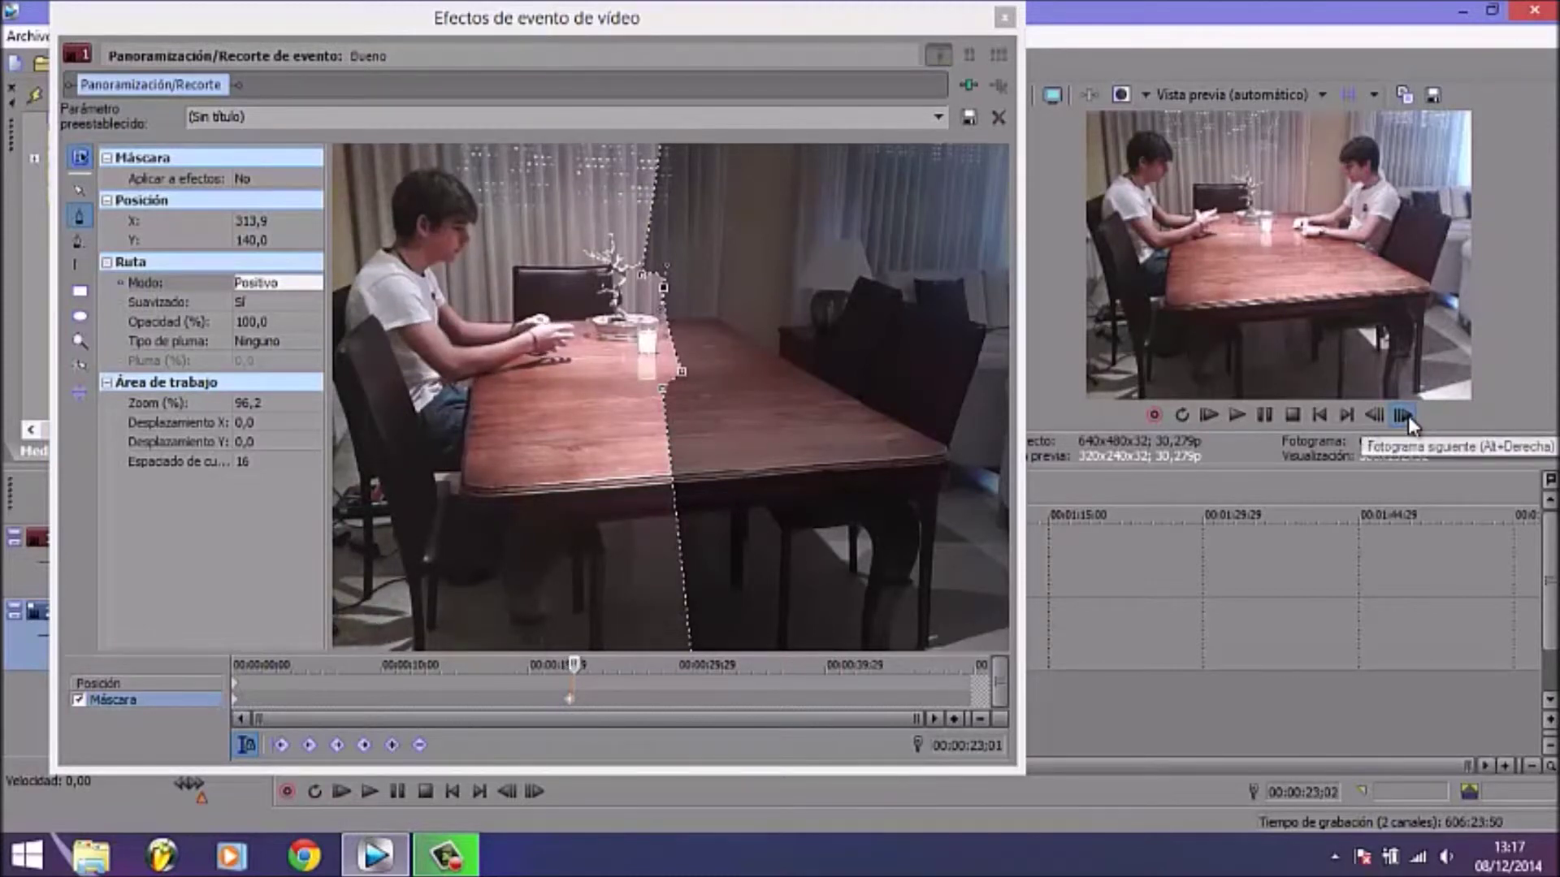
{"action": "left_click", "coordinate": [1403, 415]}
{"action": "left_click", "coordinate": [1403, 415]}
{"action": "left_click", "coordinate": [1402, 415]}
{"action": "left_click", "coordinate": [1403, 415]}
{"action": "left_click", "coordinate": [1403, 415]}
{"action": "left_click", "coordinate": [1402, 415]}
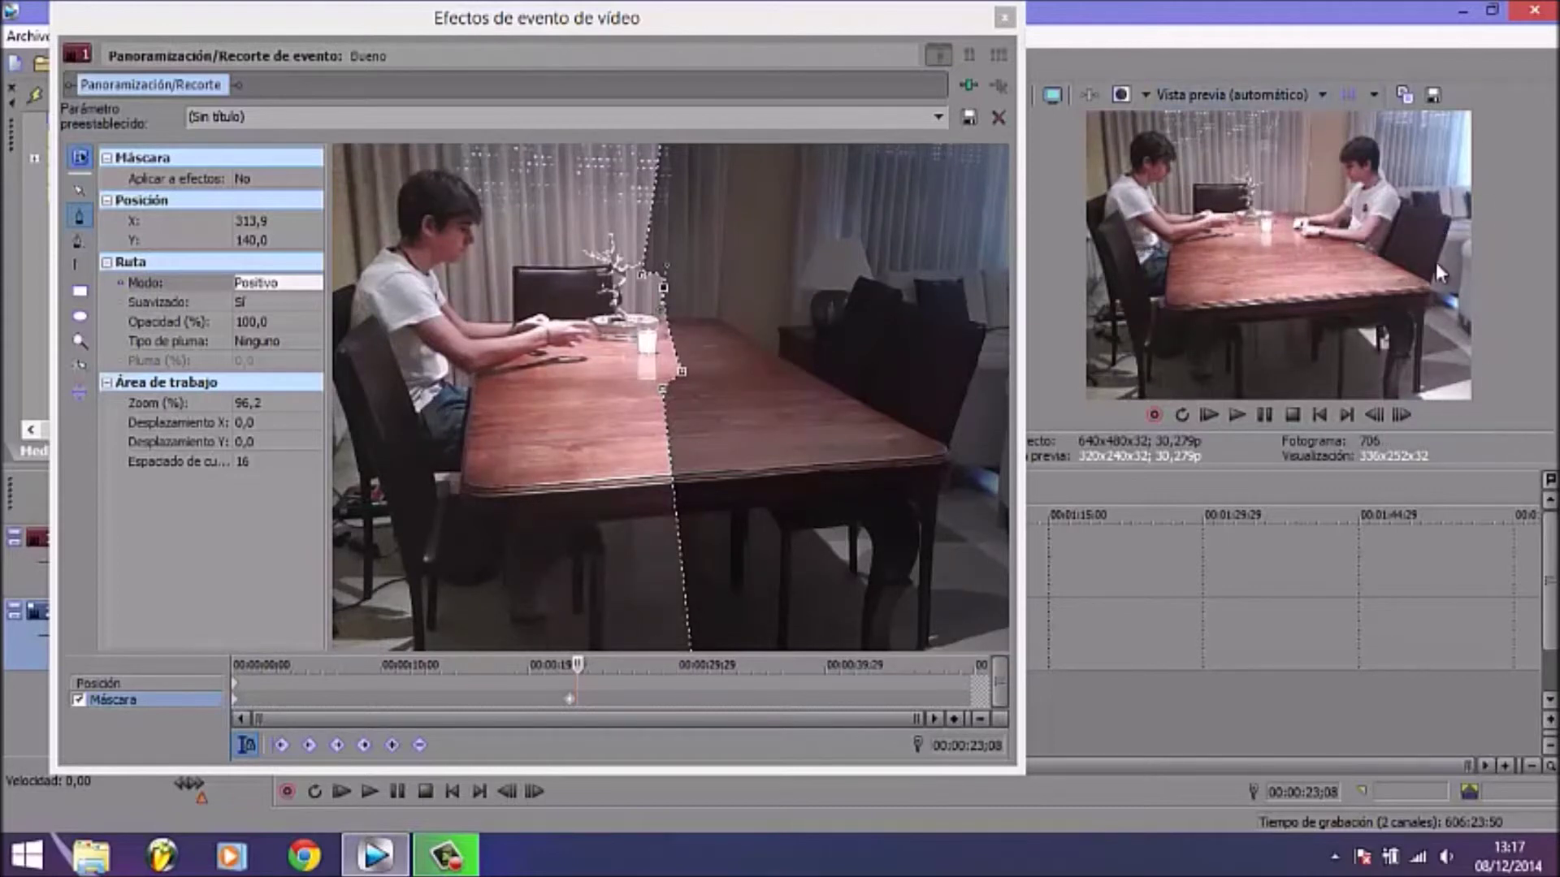
{"action": "left_click", "coordinate": [1402, 415]}
{"action": "left_click", "coordinate": [1402, 415]}
{"action": "left_click", "coordinate": [1403, 415]}
{"action": "left_click", "coordinate": [1403, 415]}
{"action": "left_click", "coordinate": [1402, 415]}
{"action": "left_click", "coordinate": [1403, 416]}
{"action": "left_click", "coordinate": [1403, 415]}
{"action": "left_click", "coordinate": [1403, 416]}
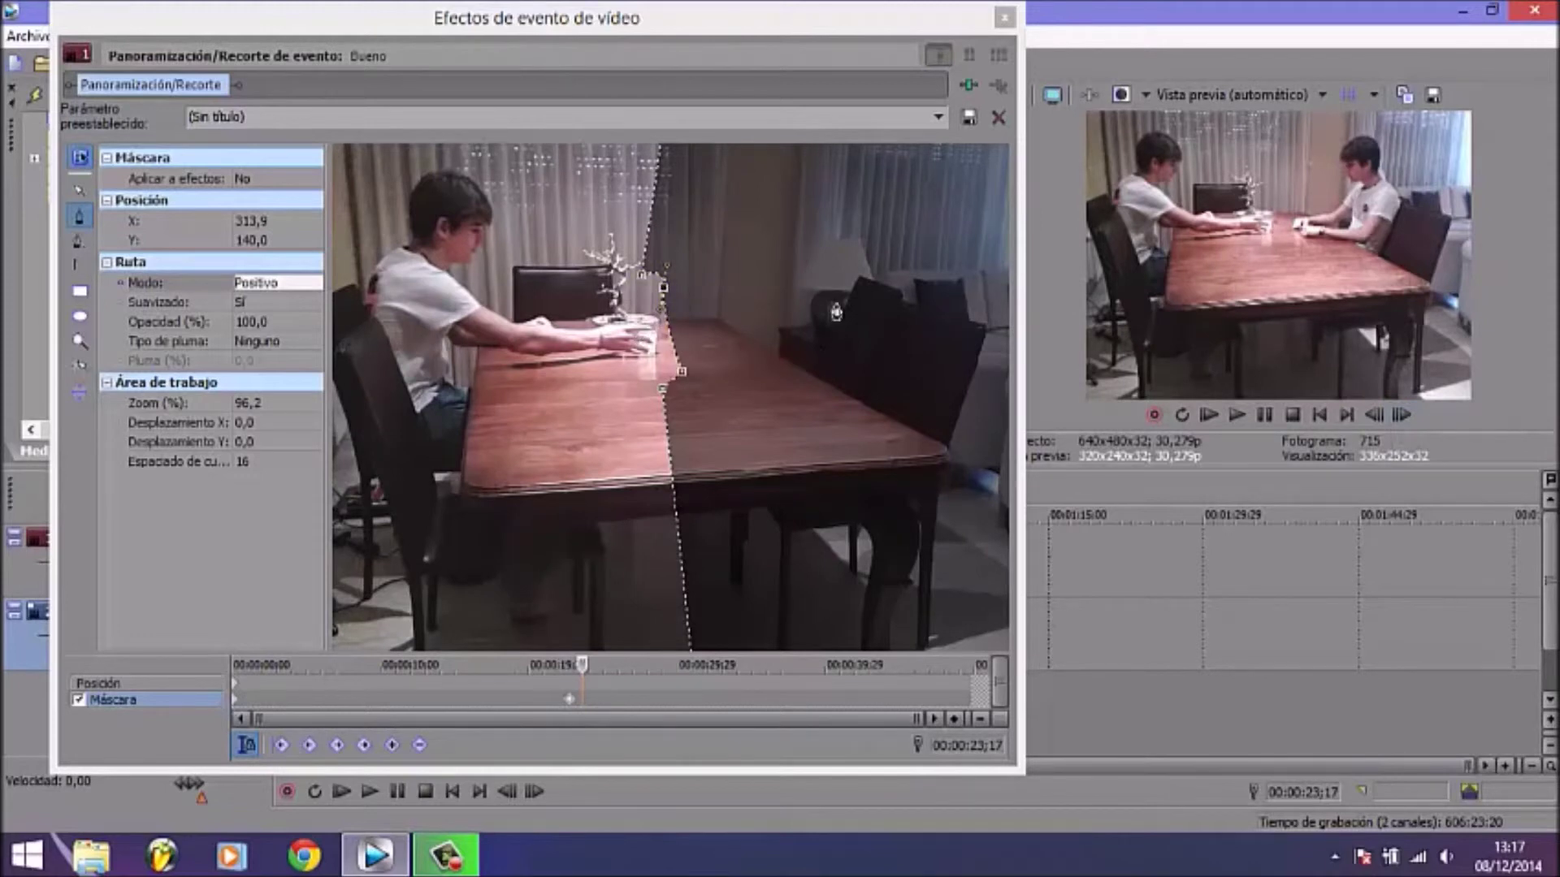
{"action": "left_click", "coordinate": [1403, 415]}
{"action": "left_click", "coordinate": [1403, 415]}
{"action": "left_click", "coordinate": [1403, 415]}
{"action": "left_click", "coordinate": [1405, 412]}
{"action": "left_click", "coordinate": [1405, 413]}
{"action": "left_click", "coordinate": [1403, 416]}
{"action": "left_click", "coordinate": [1403, 415]}
{"action": "left_click", "coordinate": [1403, 415]}
{"action": "left_click", "coordinate": [1403, 415]}
{"action": "left_click", "coordinate": [1403, 415]}
{"action": "left_click", "coordinate": [1403, 415]}
{"action": "left_click", "coordinate": [1402, 415]}
{"action": "left_click", "coordinate": [1403, 415]}
{"action": "left_click", "coordinate": [1403, 415]}
{"action": "left_click", "coordinate": [1403, 415]}
{"action": "left_click", "coordinate": [1402, 415]}
{"action": "left_click", "coordinate": [1403, 415]}
{"action": "left_click", "coordinate": [1402, 415]}
{"action": "left_click", "coordinate": [1402, 415]}
{"action": "left_click", "coordinate": [1402, 415]}
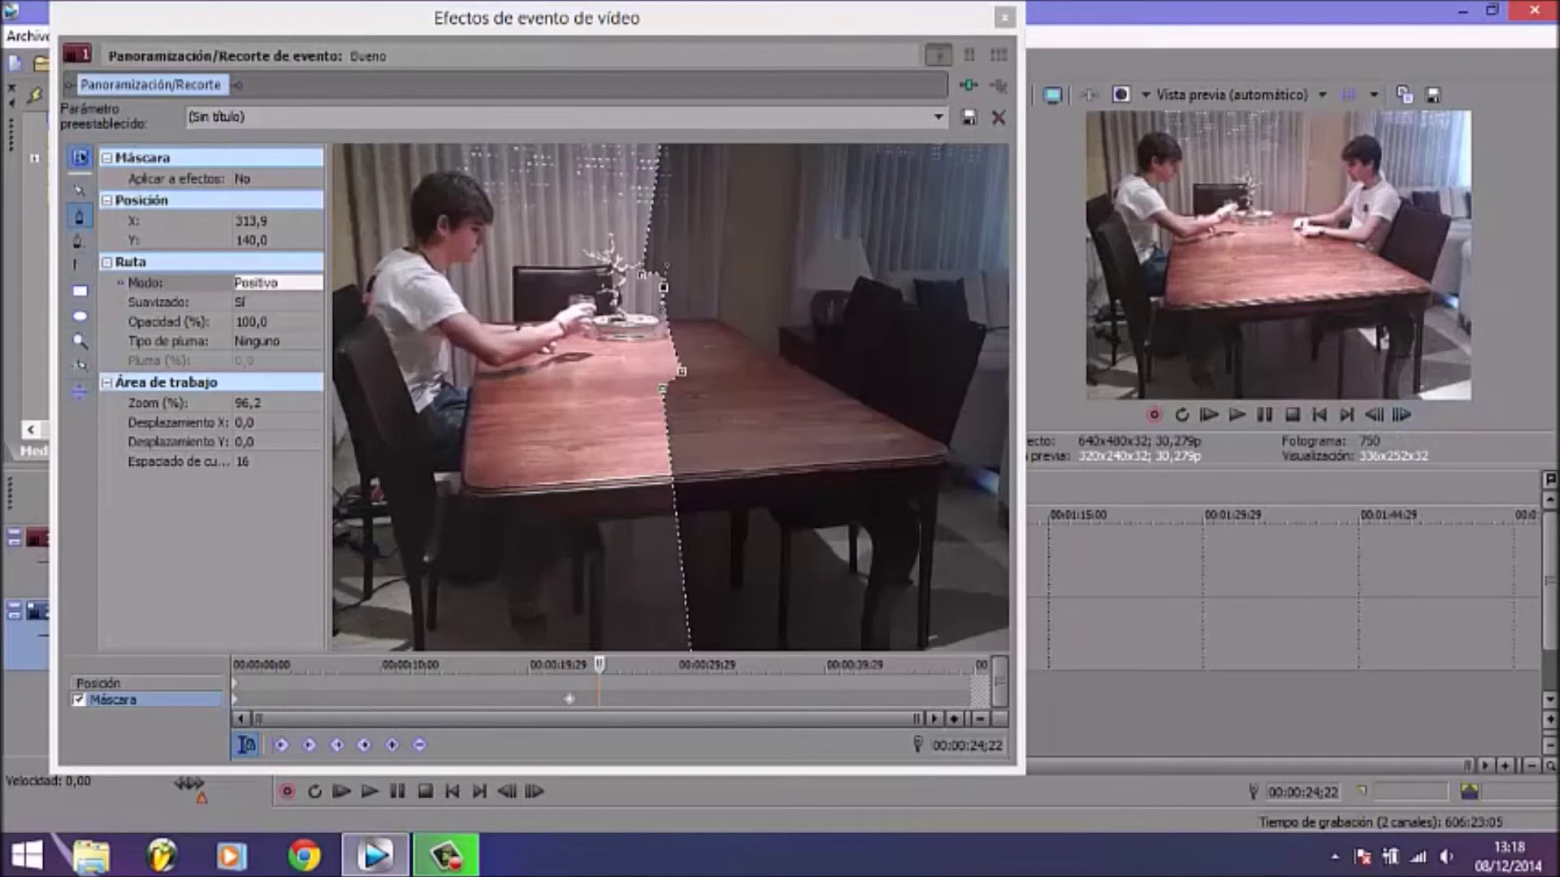
{"action": "key", "text": "alt+Right"}
{"action": "key", "text": "alt+Right"}
{"action": "key", "text": "alt+Right"}
{"action": "key", "text": "alt+Right"}
{"action": "key", "text": "alt+Right"}
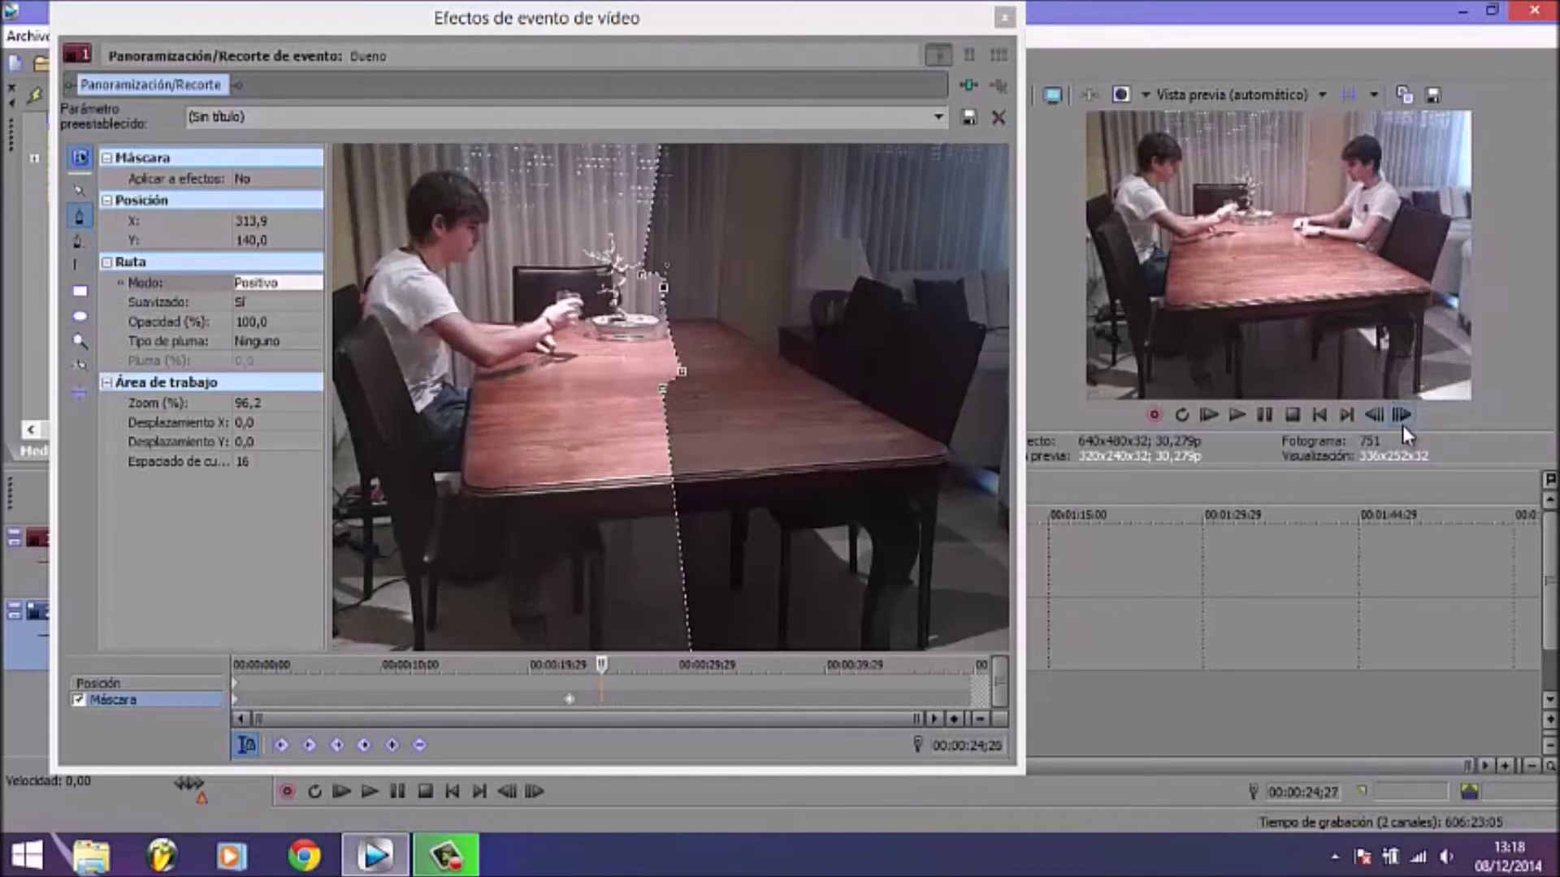